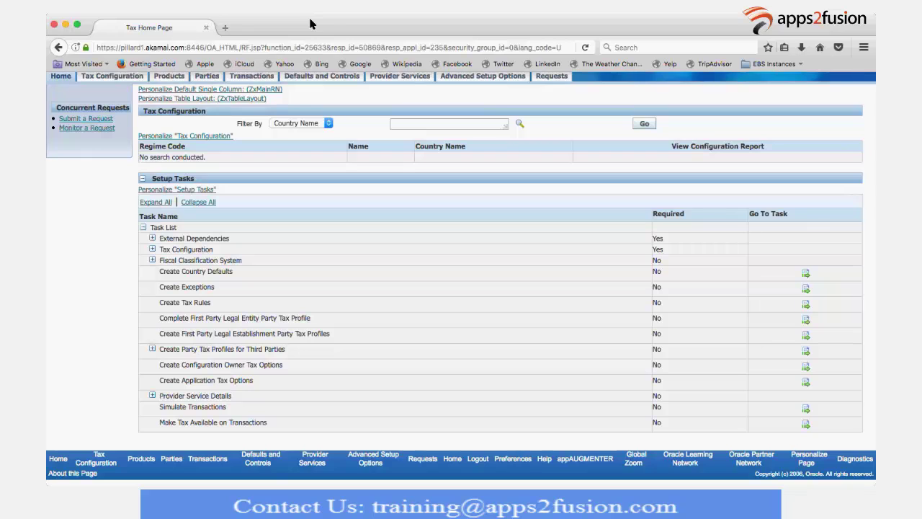
Open the Customers page under the Global AR User responsibility.
scroll(481, 112, up, 2)
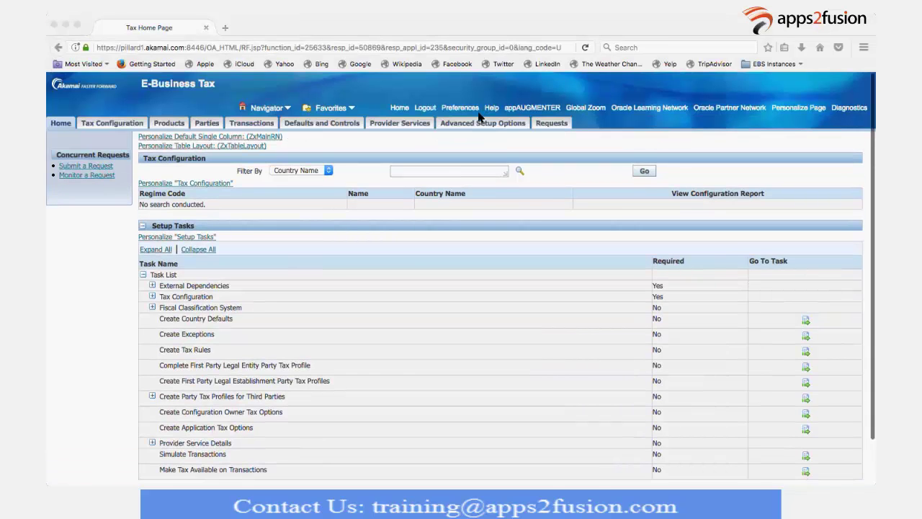
click(287, 112)
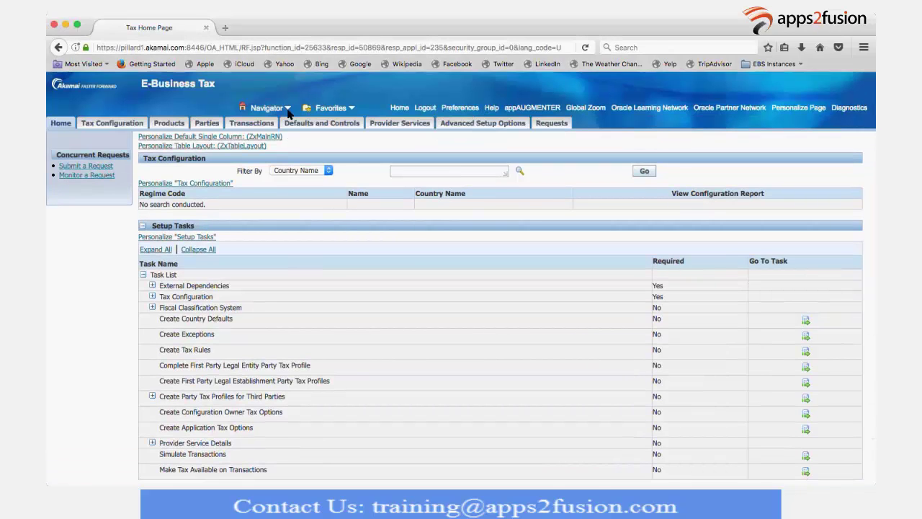
click(287, 112)
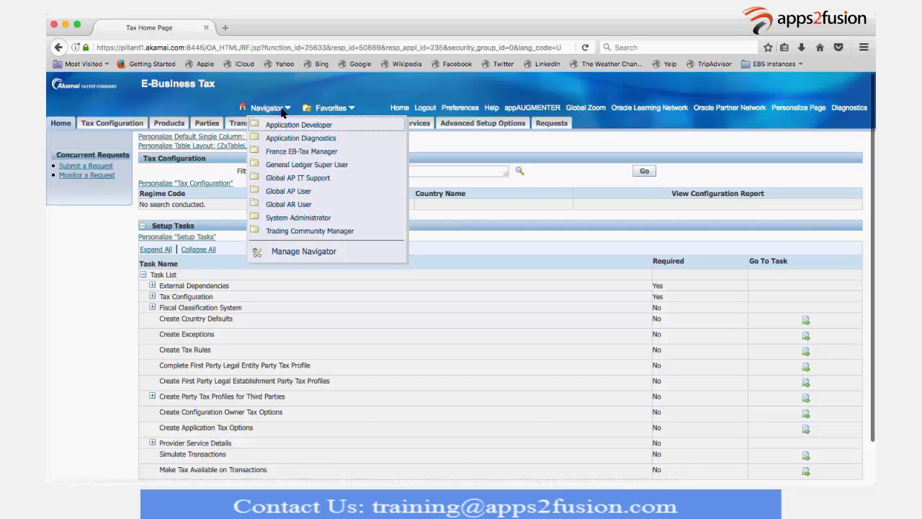
mouse_move(299, 194)
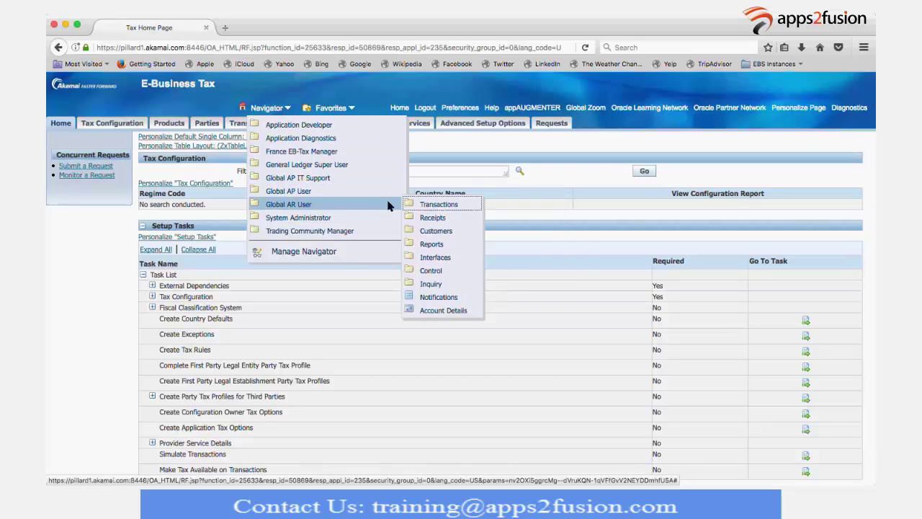
mouse_move(426, 208)
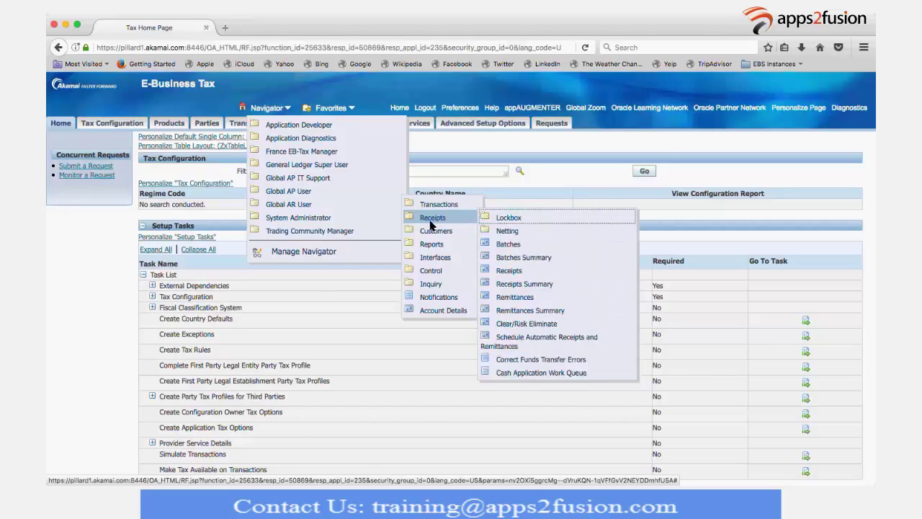
mouse_move(436, 235)
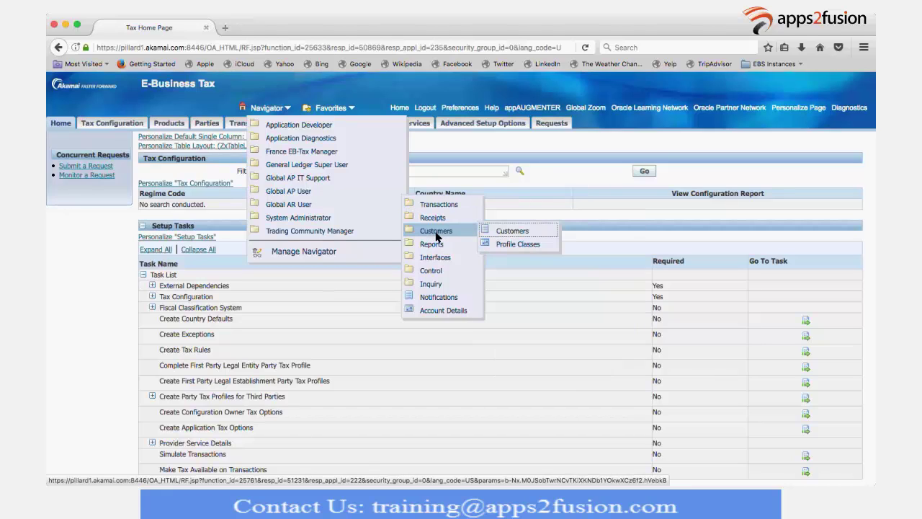
click(501, 237)
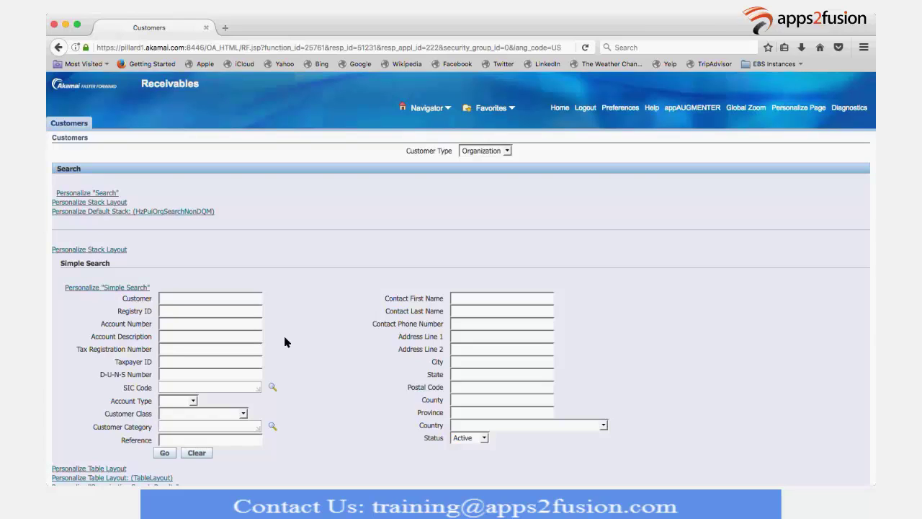
Search for organization customers whose name matches Oracle%.
scroll(285, 341, down, 2)
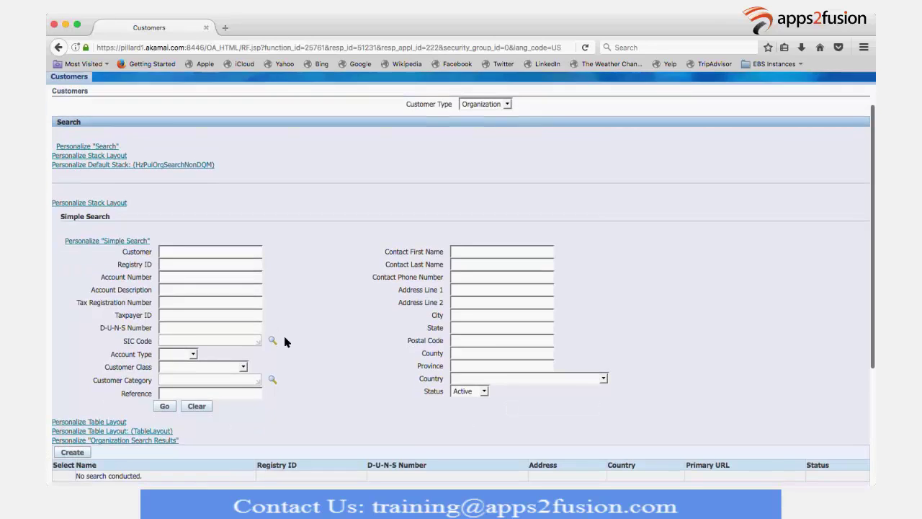
scroll(284, 341, down, 1)
scroll(214, 252, down, 1)
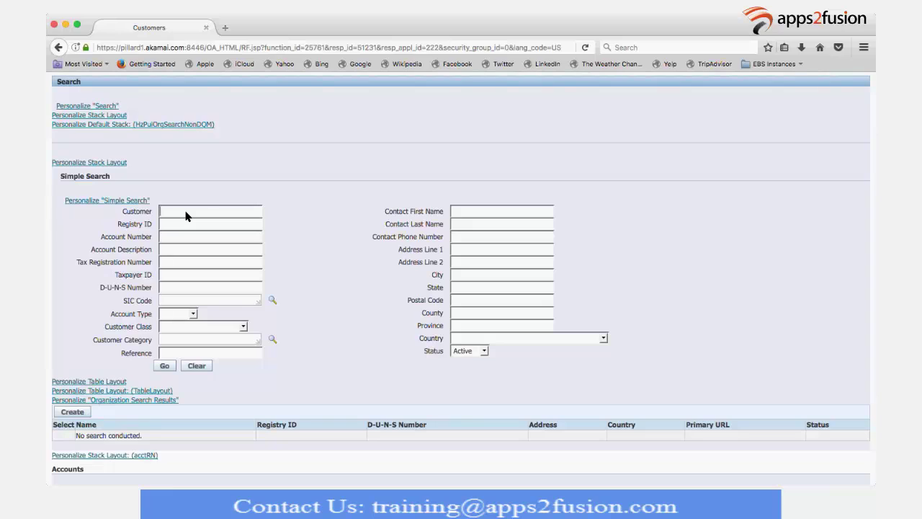
text(OR)
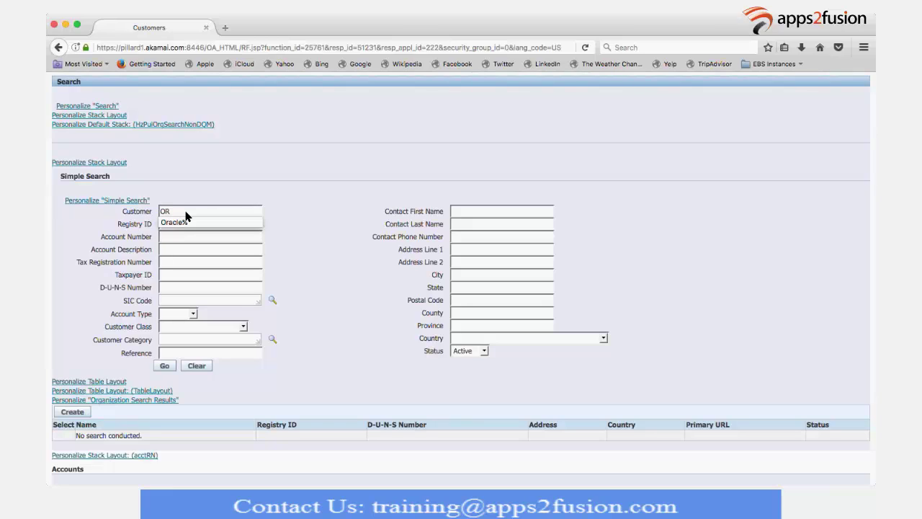
click(180, 222)
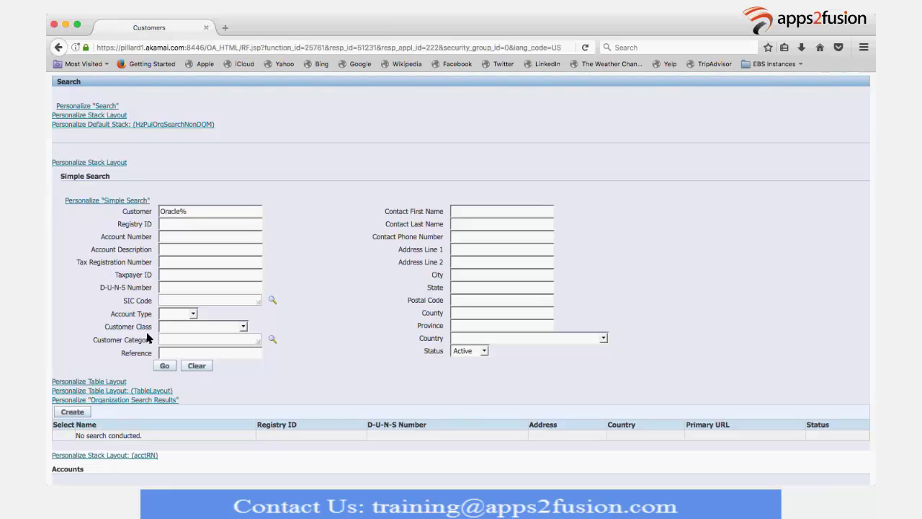
click(165, 365)
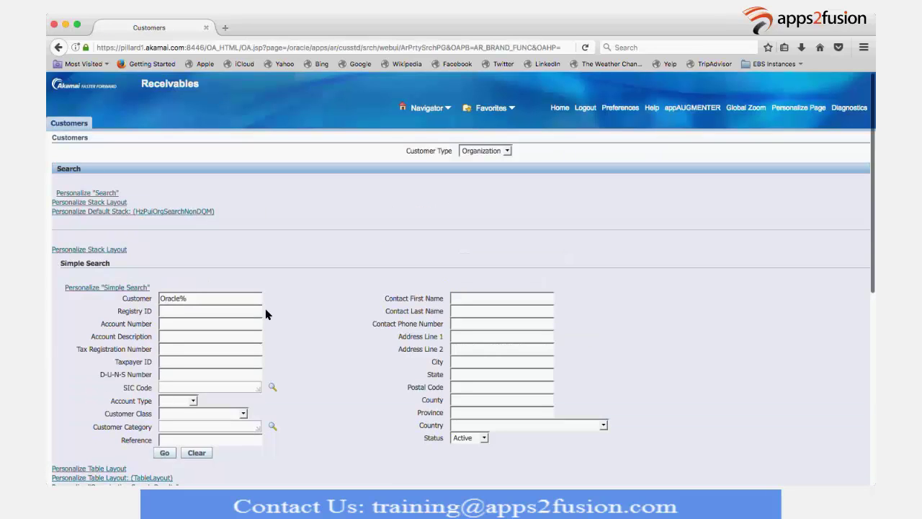
Open the first ORACLE AMERICA INC customer record in the search results.
scroll(310, 302, down, 6)
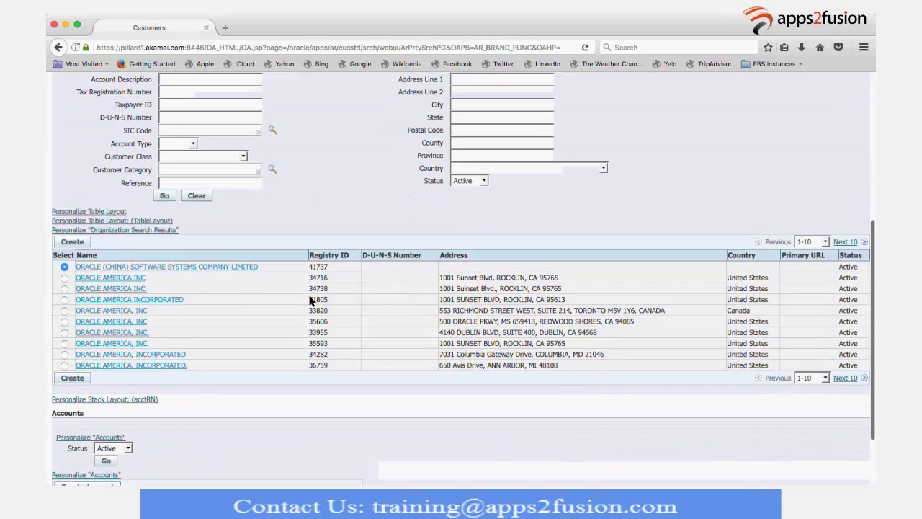
scroll(310, 301, down, 1)
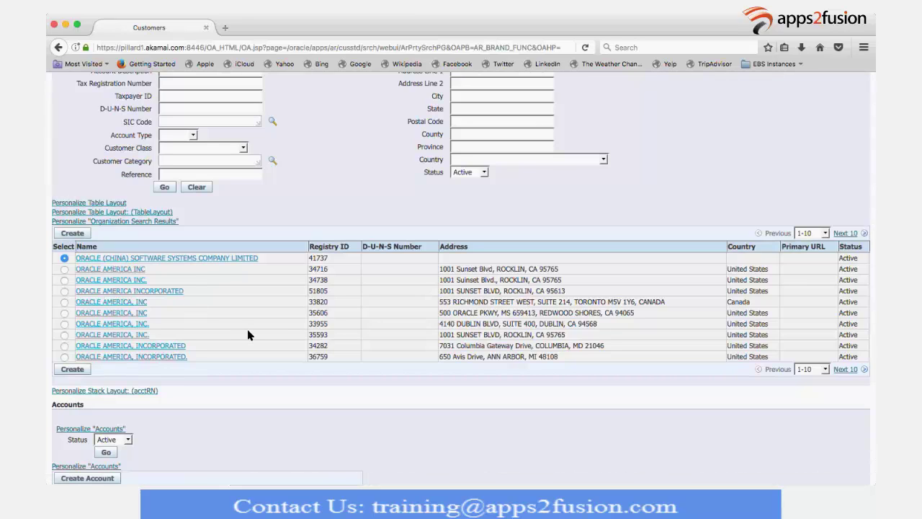
click(115, 269)
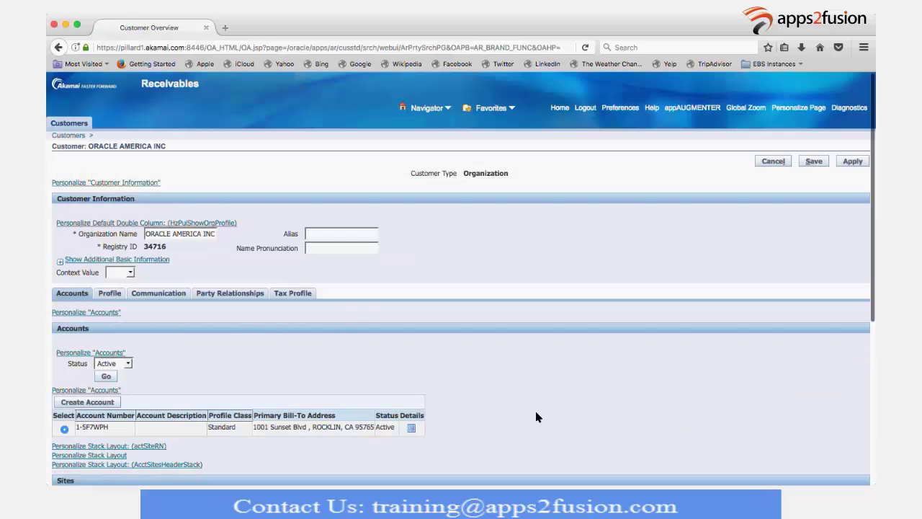
Open the customer's Tax Profile and review its default controls, tax registrations, fiscal classifications and tax exemptions.
scroll(355, 315, down, 5)
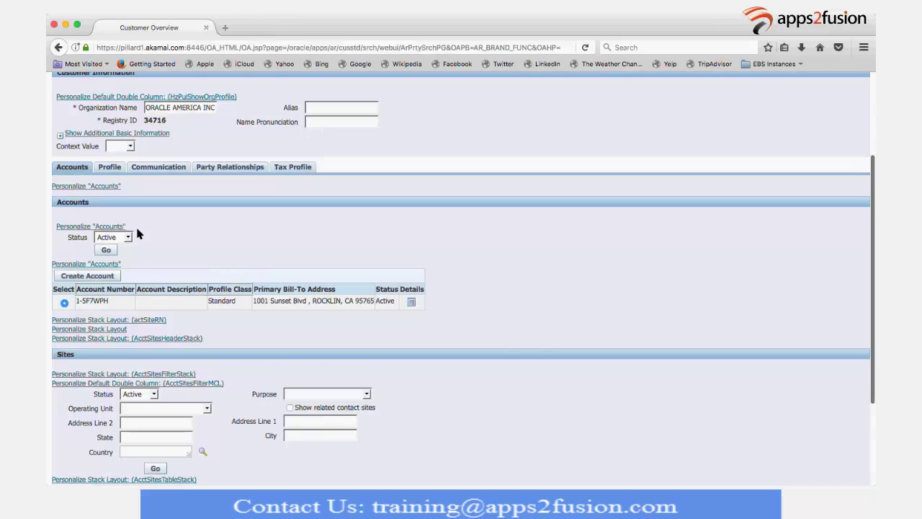
click(293, 166)
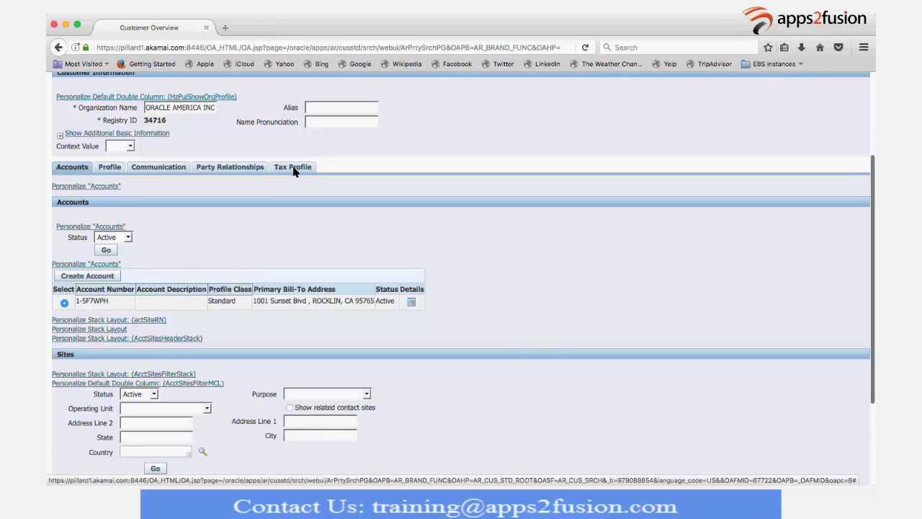
scroll(363, 281, down, 3)
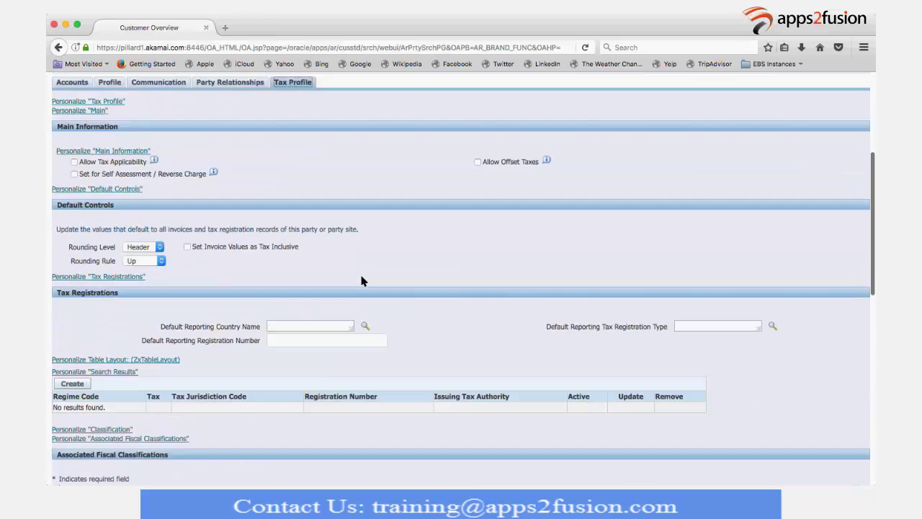
scroll(362, 280, down, 2)
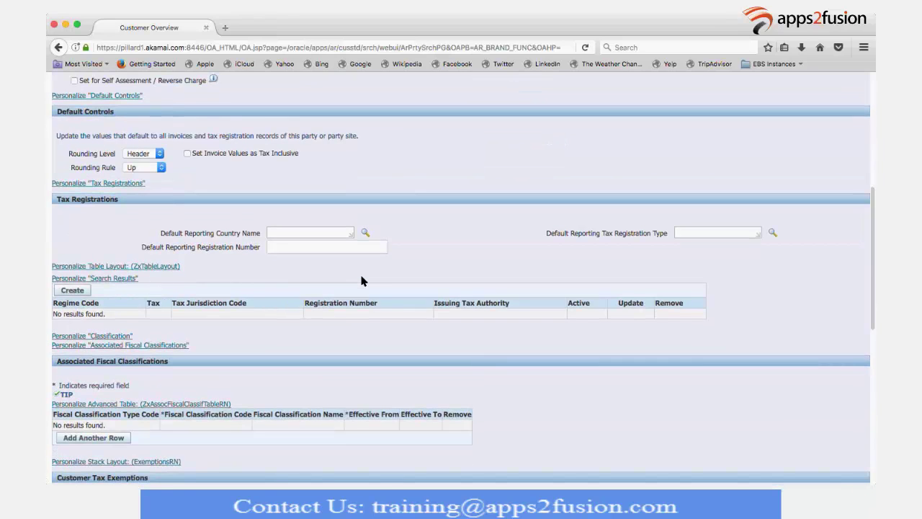
scroll(363, 280, down, 1)
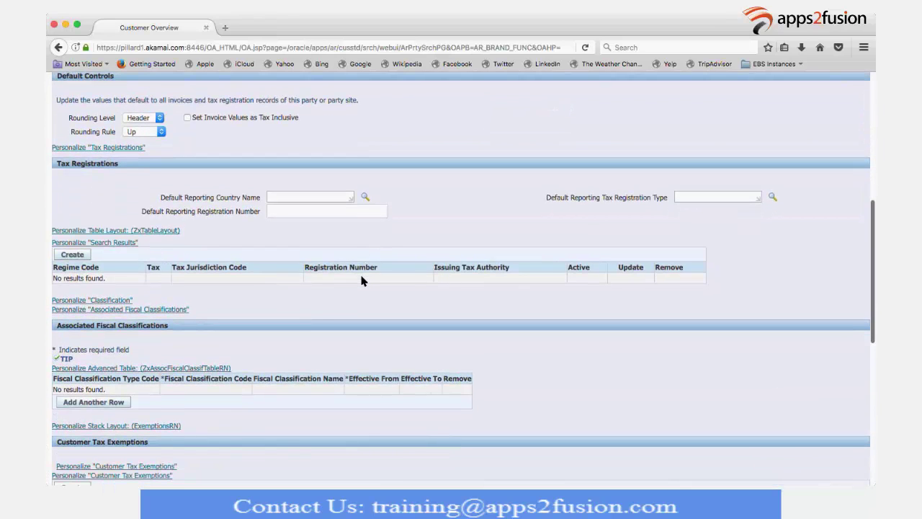
scroll(363, 280, down, 1)
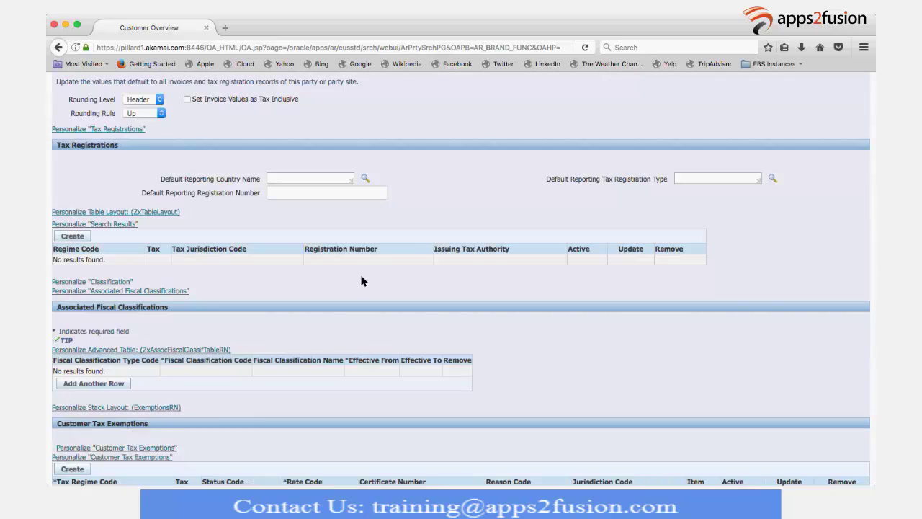
scroll(362, 281, down, 2)
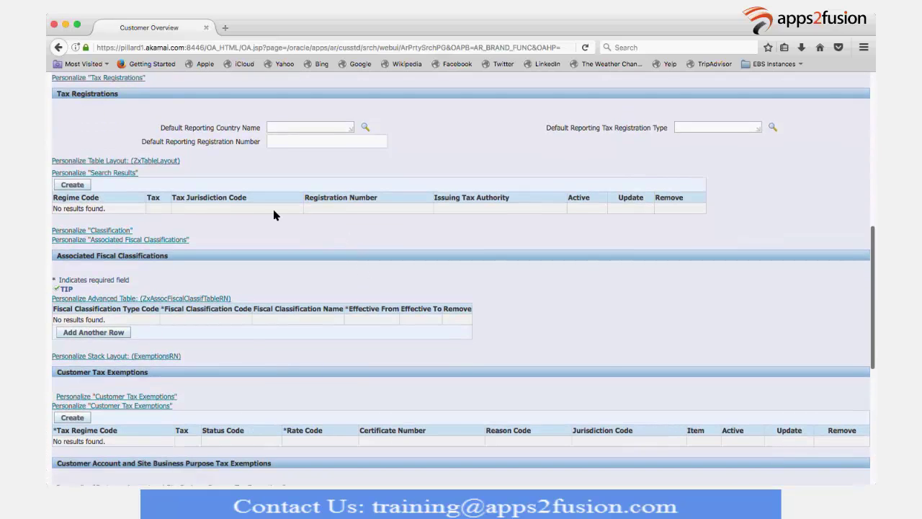
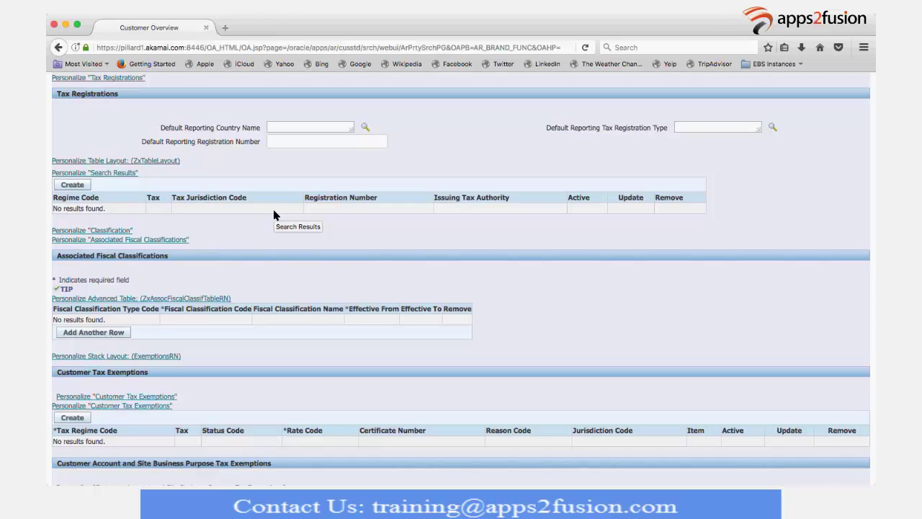
Start a new tax registration for the customer and set its Tax Registration Status to REGISTERED.
click(74, 185)
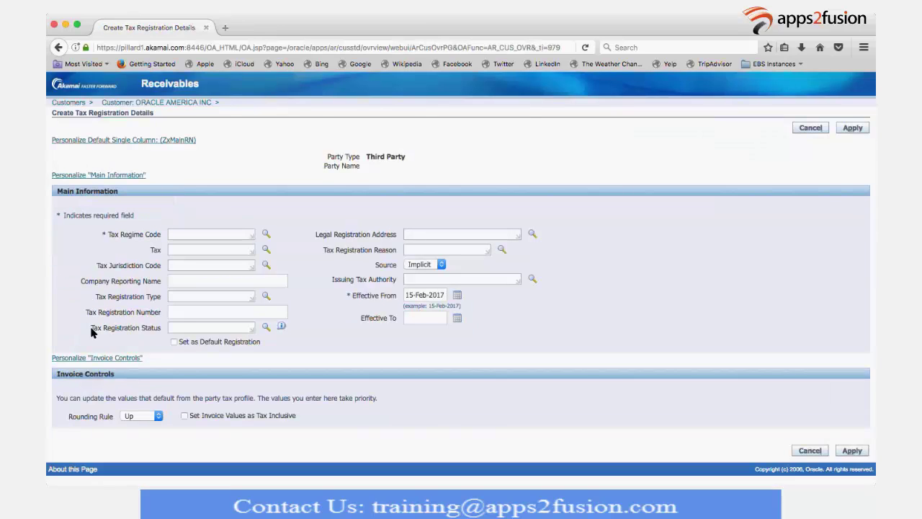
drag(91, 332, 266, 340)
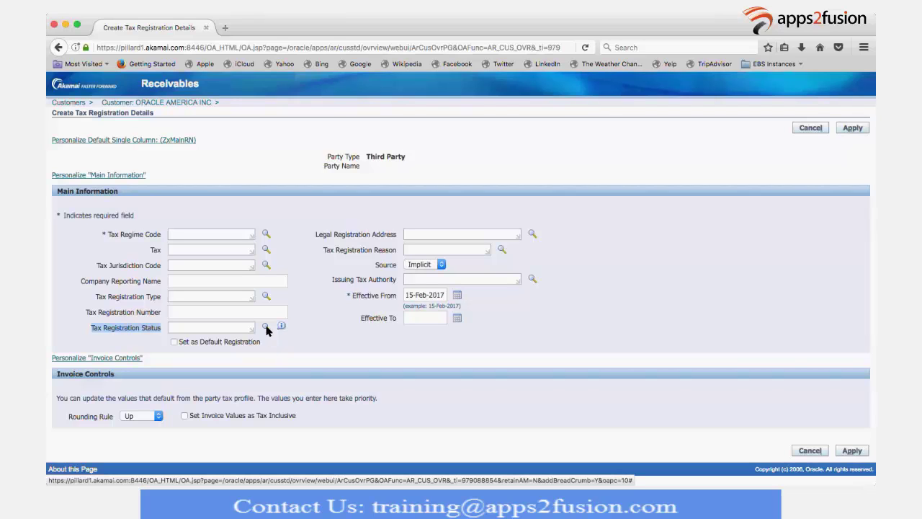
click(266, 327)
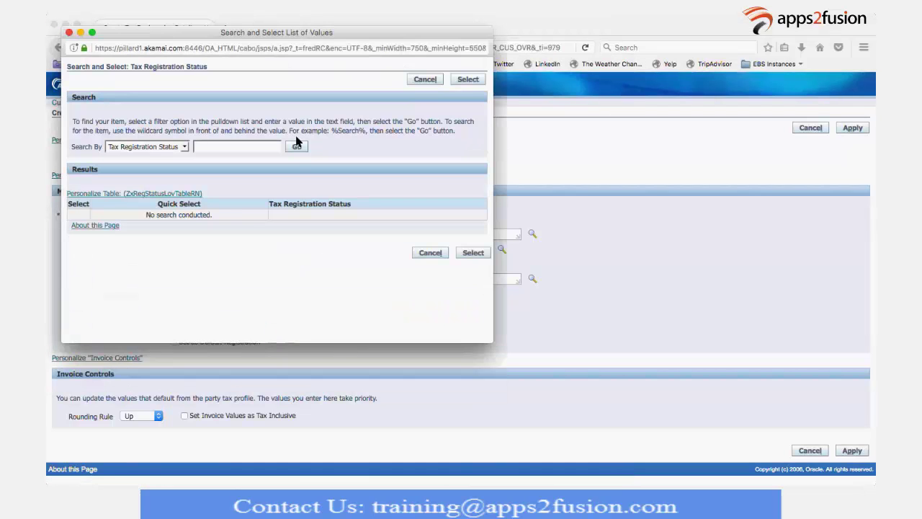
click(296, 147)
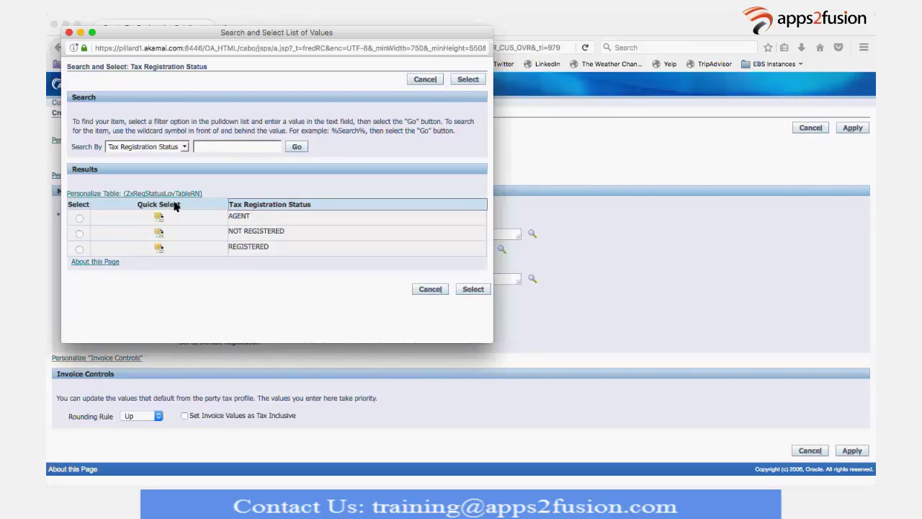
click(158, 248)
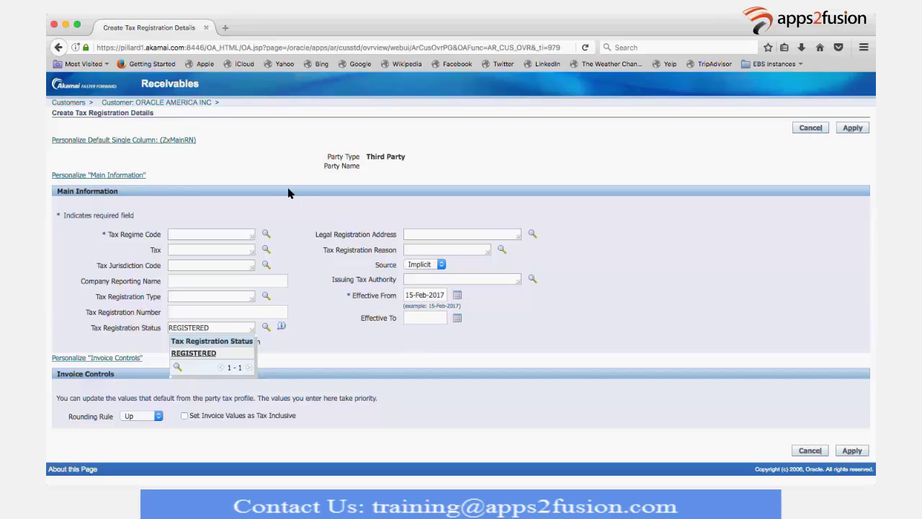
Switch to the Payables supplier ORACLE AMERICA, INC. and examine its Tax and Reporting settings.
click(191, 144)
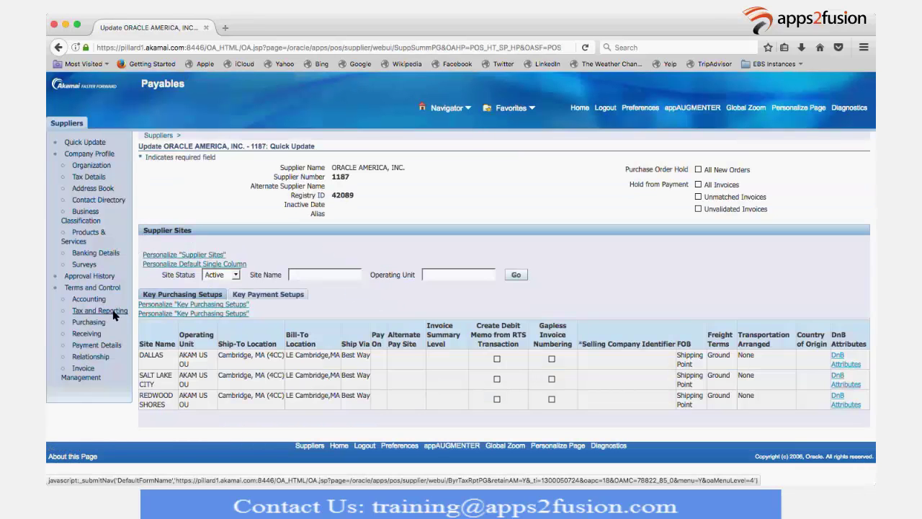
click(113, 311)
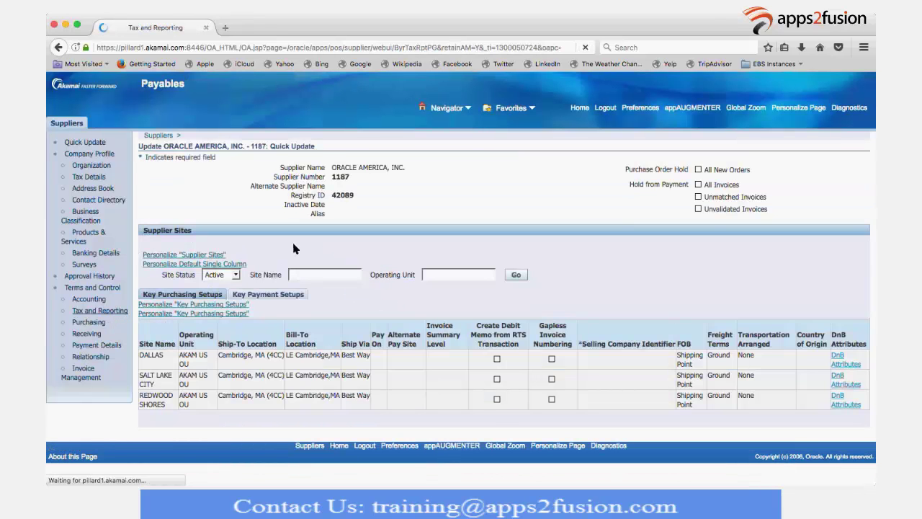
scroll(346, 274, down, 5)
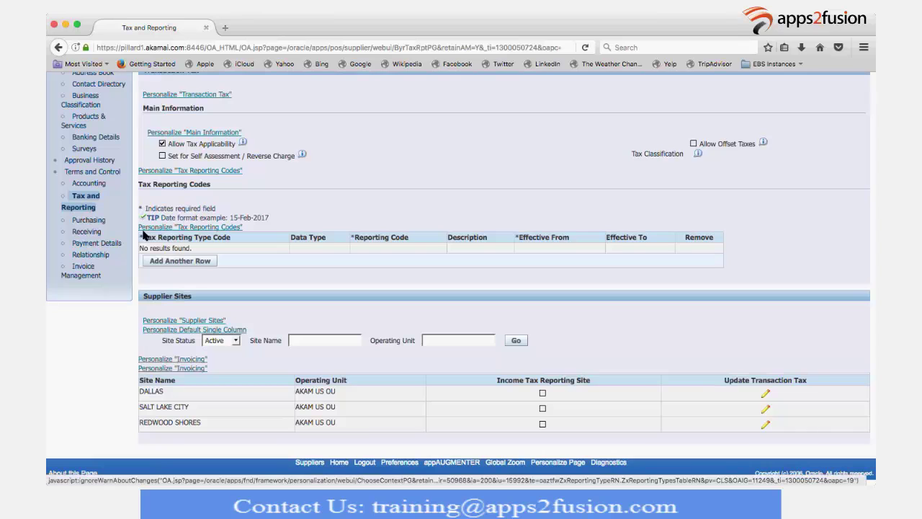
Open the supplier's Tax Details and examine the transaction tax defaults, tax registrations and fiscal classifications.
click(94, 207)
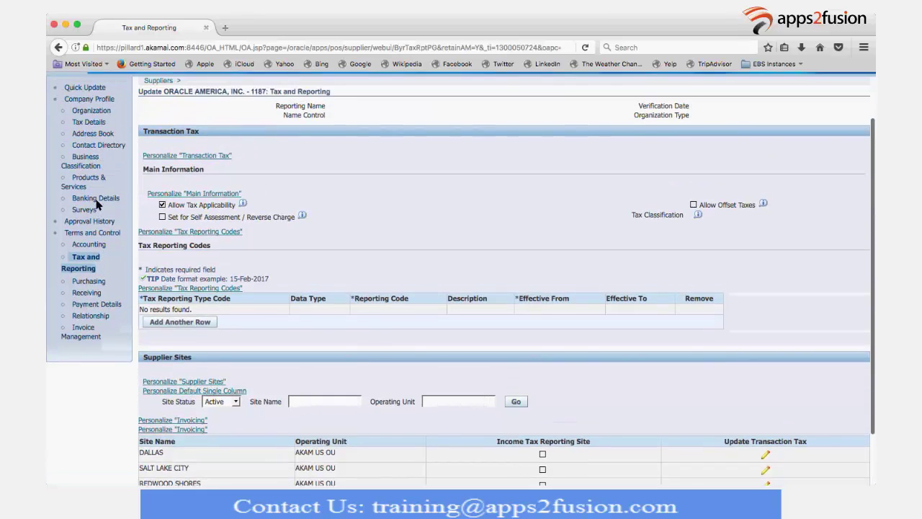
click(89, 134)
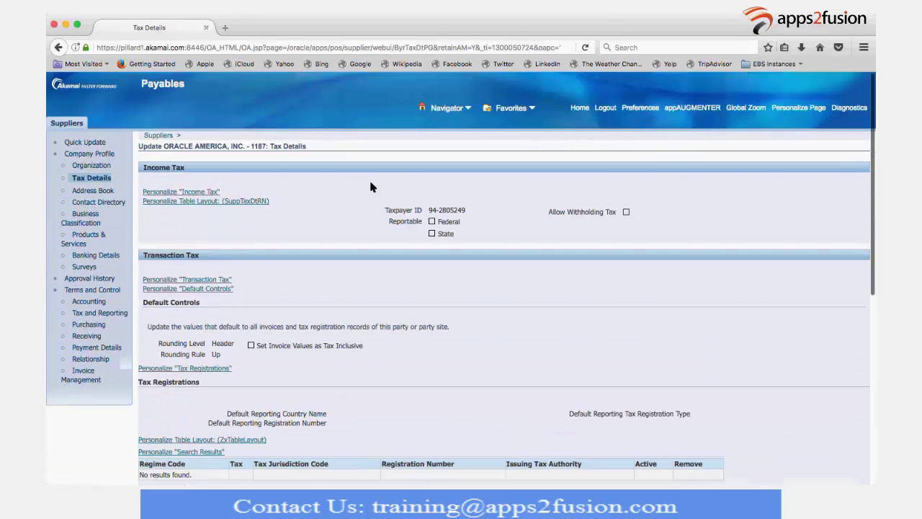
scroll(395, 281, down, 2)
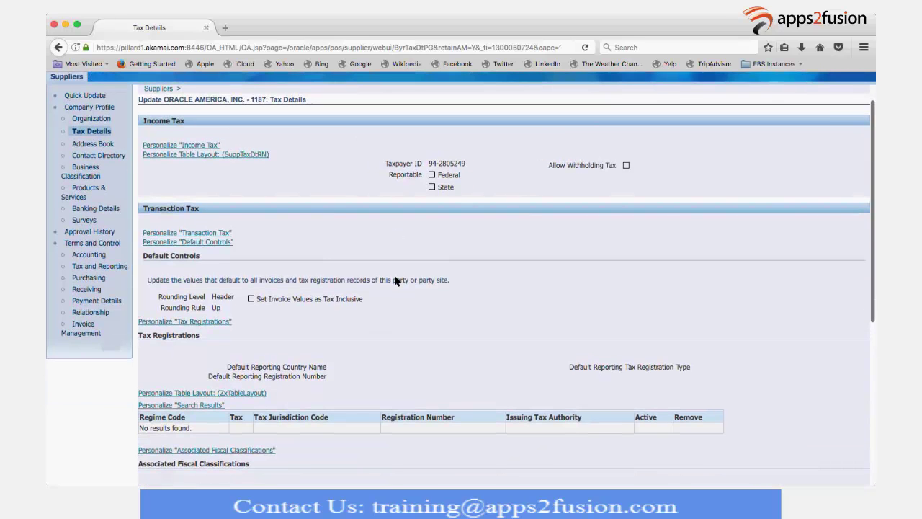
scroll(394, 281, down, 5)
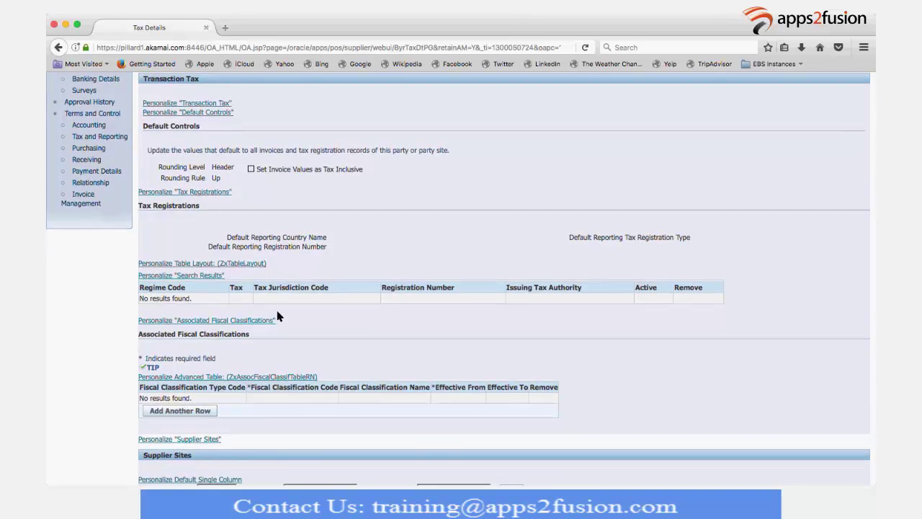
Review the supplier's tax registrations, associated fiscal classifications and the transaction tax settings of its supplier sites.
scroll(279, 317, down, 2)
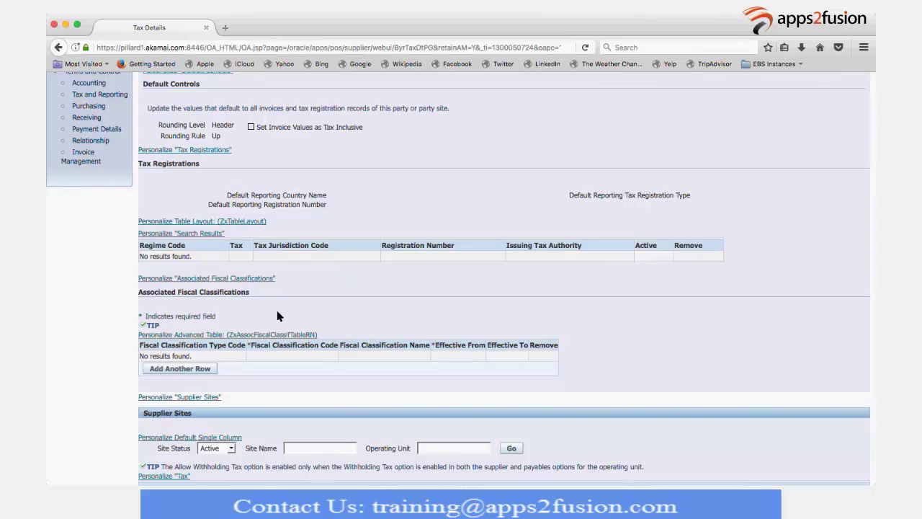
scroll(278, 316, down, 1)
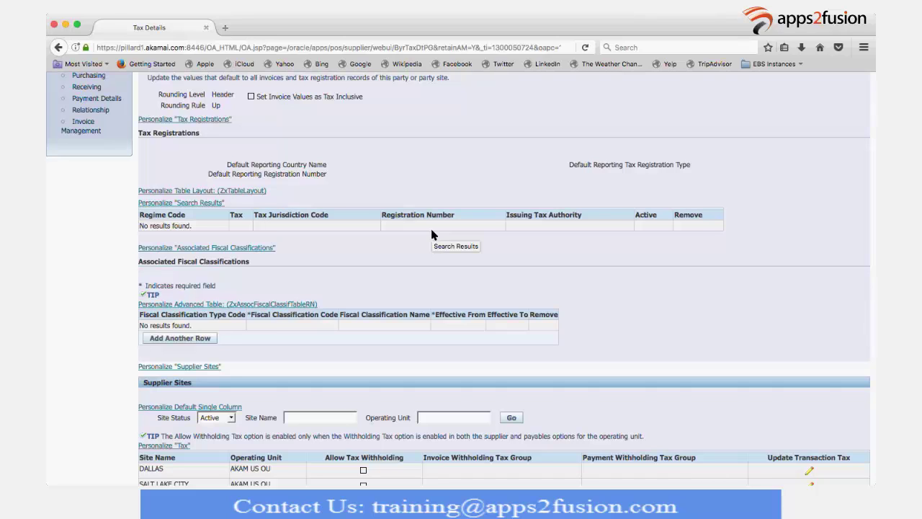
scroll(432, 234, down, 2)
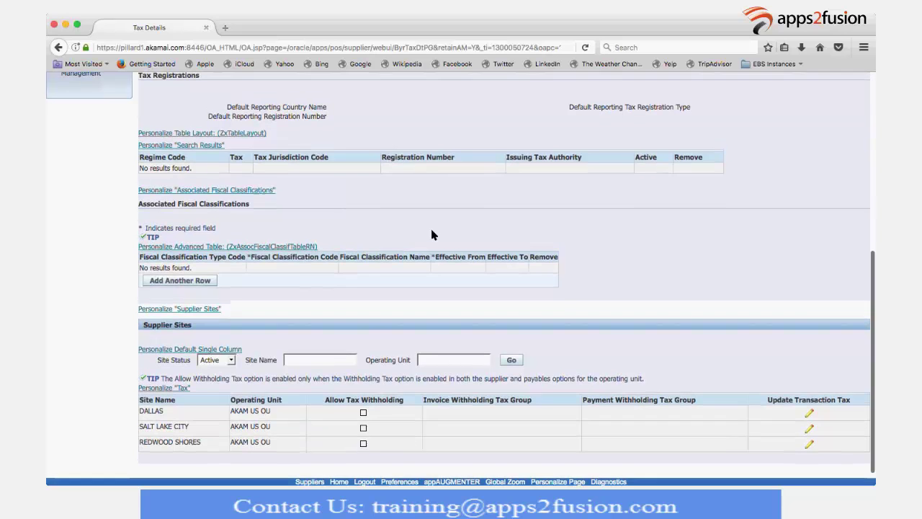
scroll(432, 235, up, 7)
scroll(432, 235, up, 3)
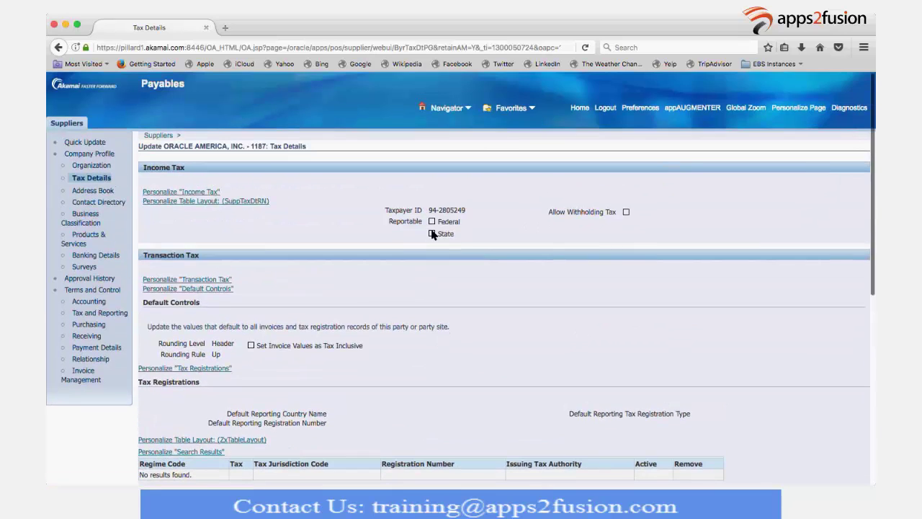
Switch to the France EB-Tax Manager home page and open the Party Tax Profiles search.
click(465, 113)
mouse_move(461, 155)
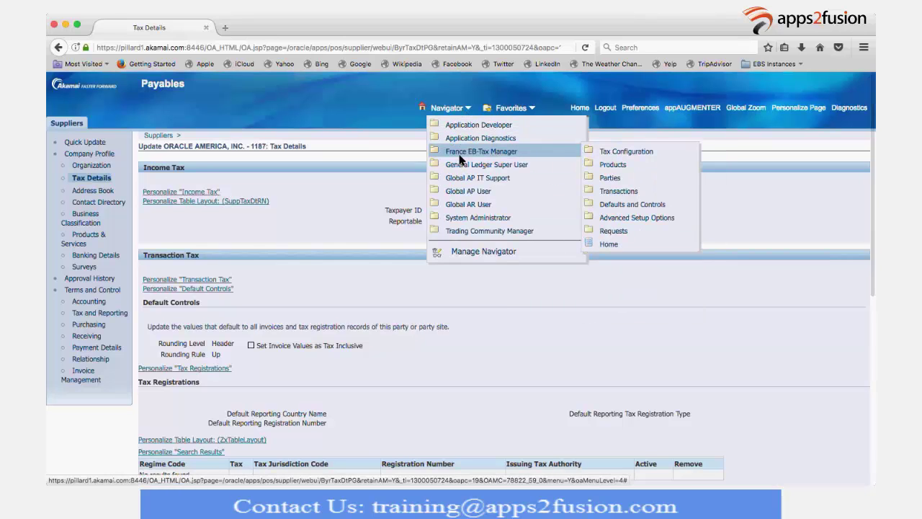
mouse_move(602, 154)
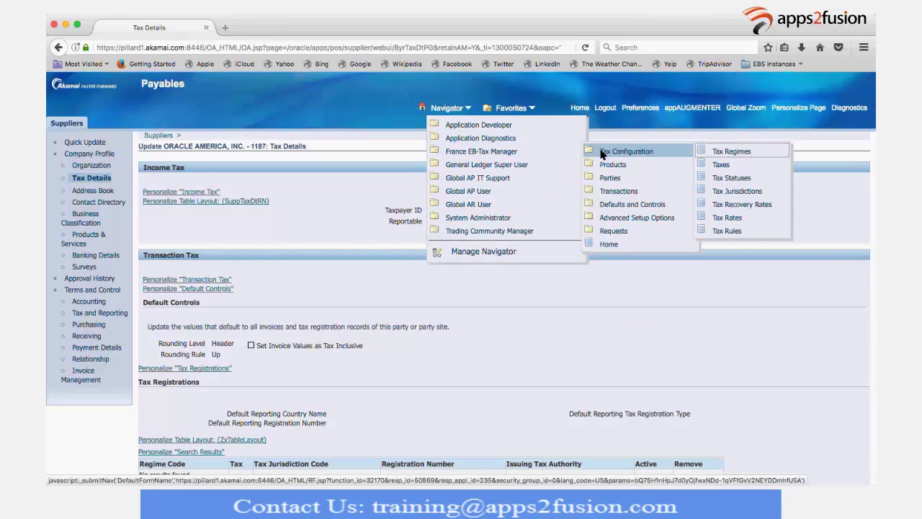
click(613, 244)
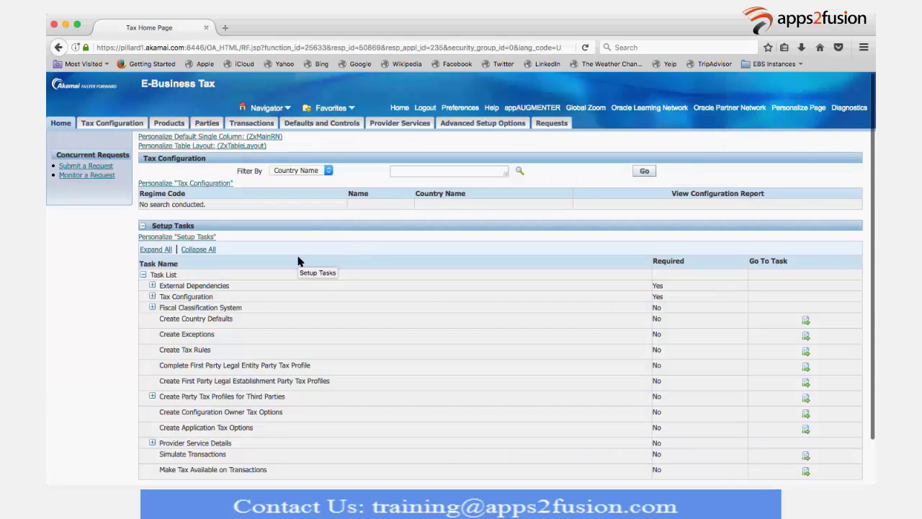
click(207, 123)
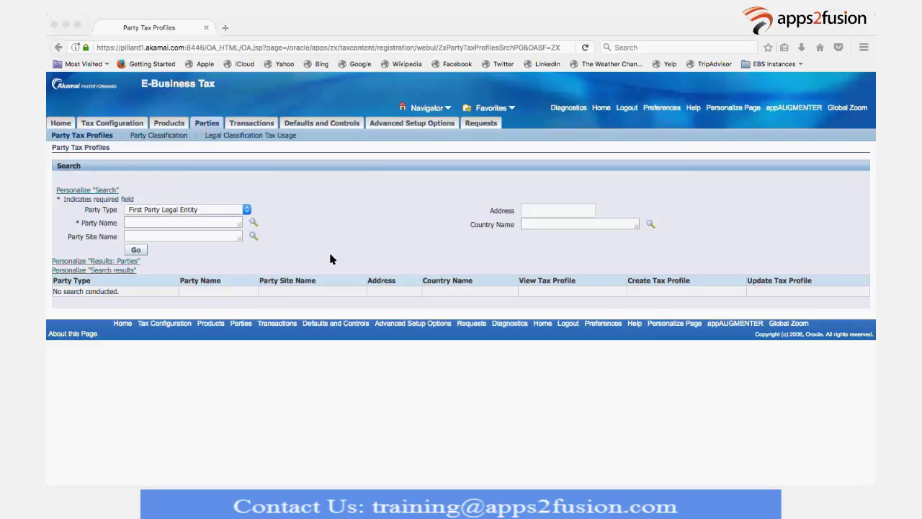
Search the party tax profiles for the Third Party ORACLE AMERICA INC, looking up the party name with Oracle%.
click(247, 210)
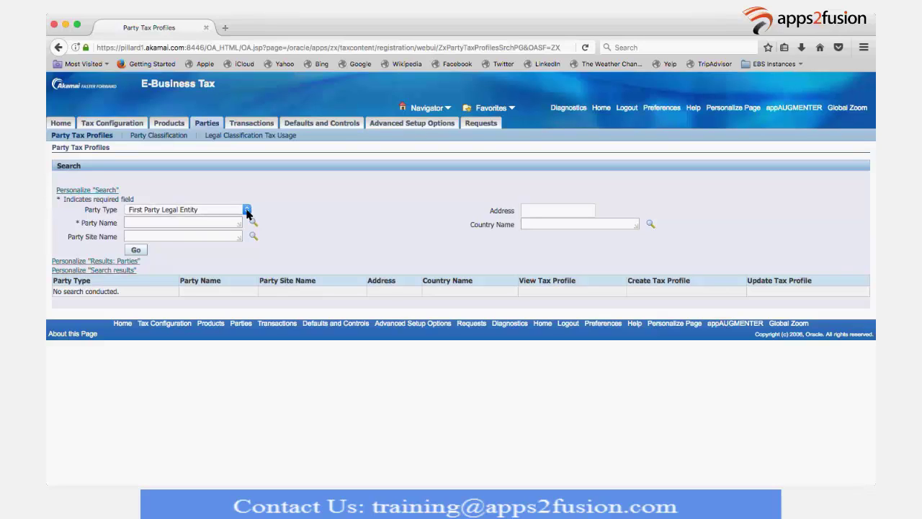
click(247, 210)
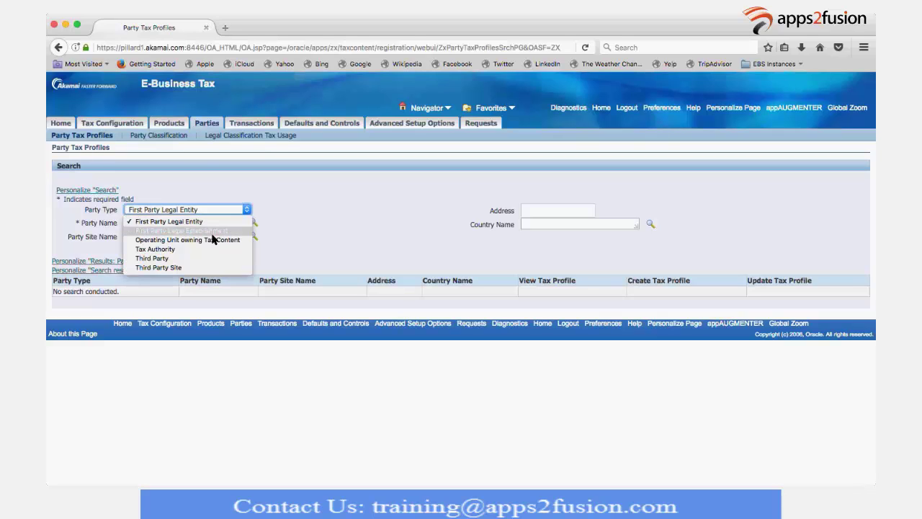
click(160, 258)
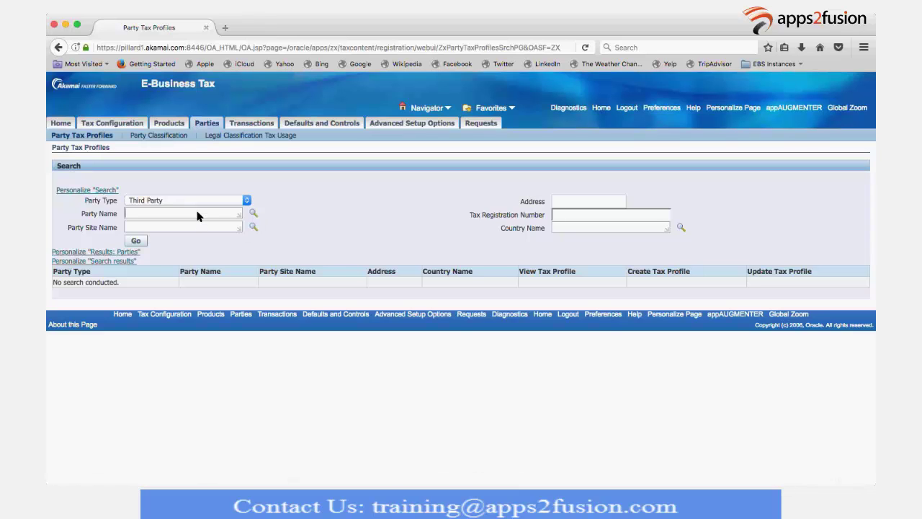
text(Oracle%)
click(253, 214)
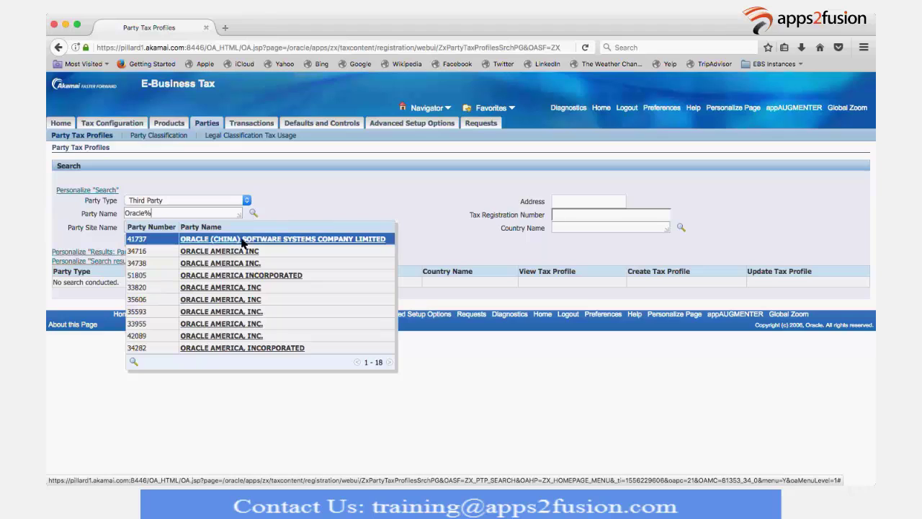
click(237, 254)
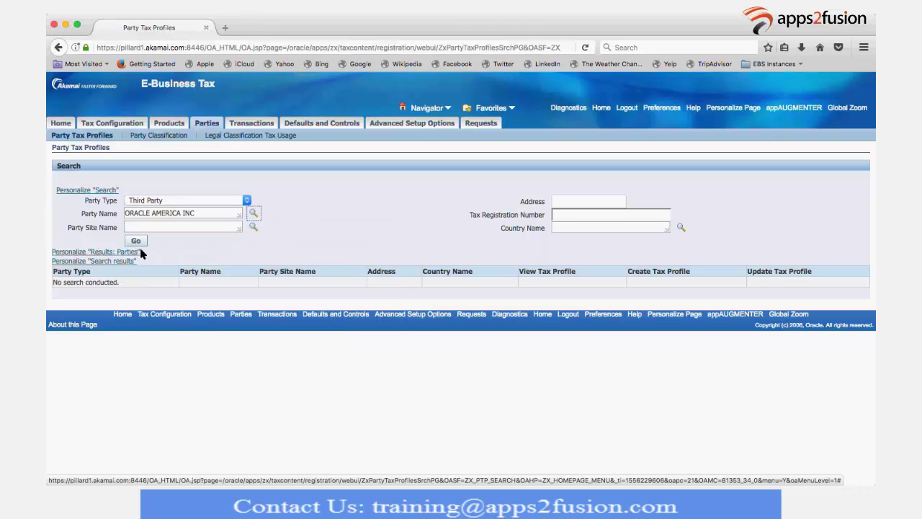
click(136, 241)
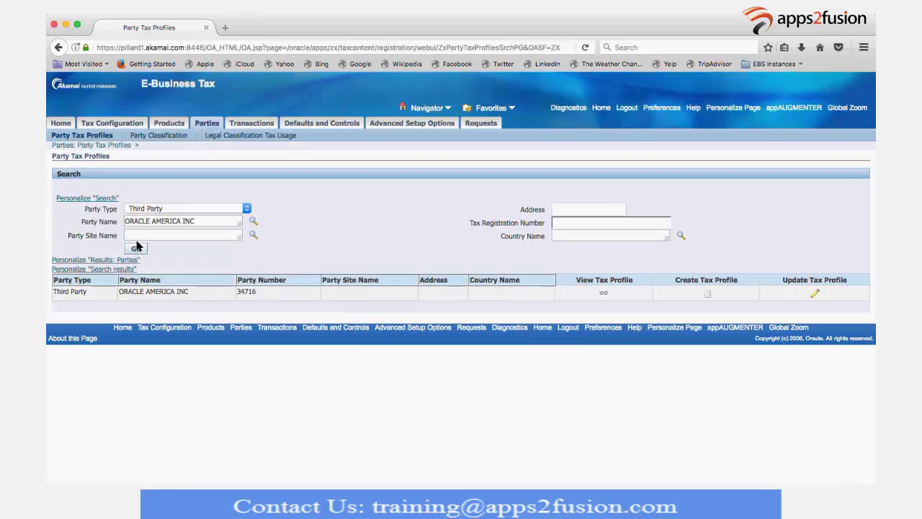
Open ORACLE AMERICA INC's tax profile for updating and bring up the entry form for a new tax registration.
click(814, 295)
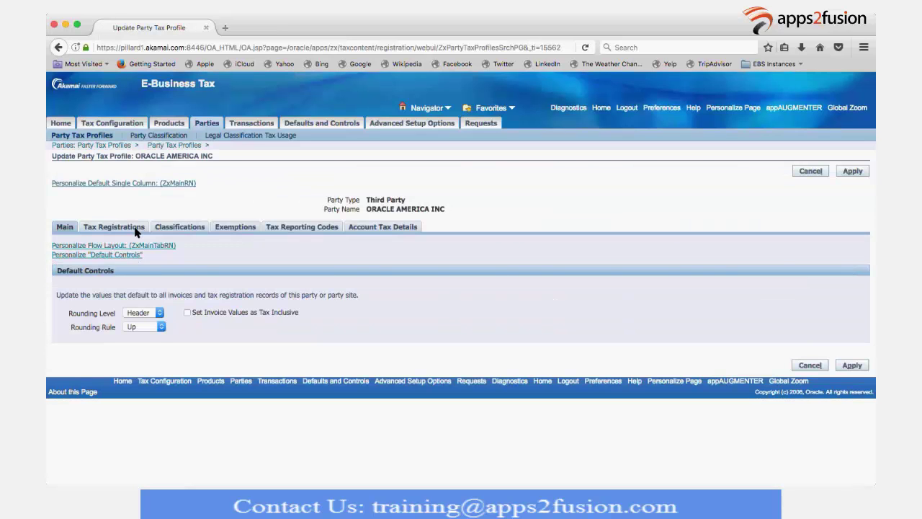
click(131, 229)
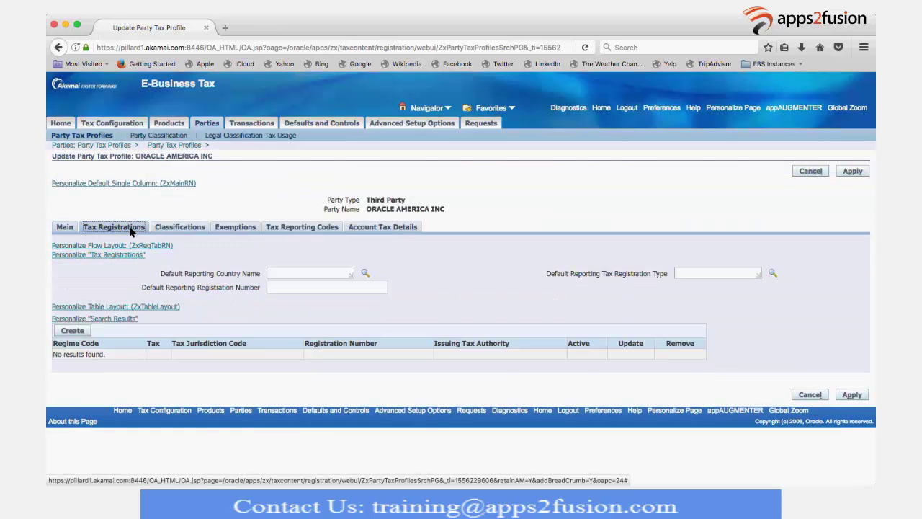
click(72, 331)
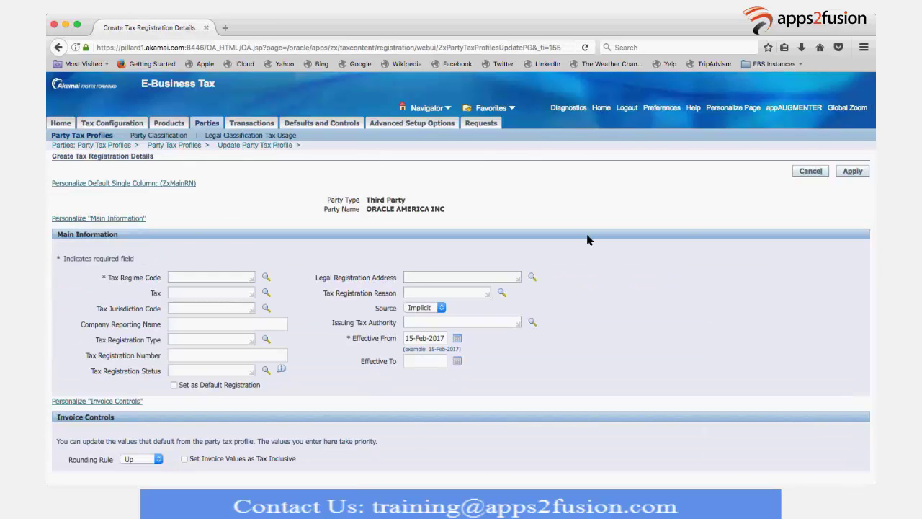
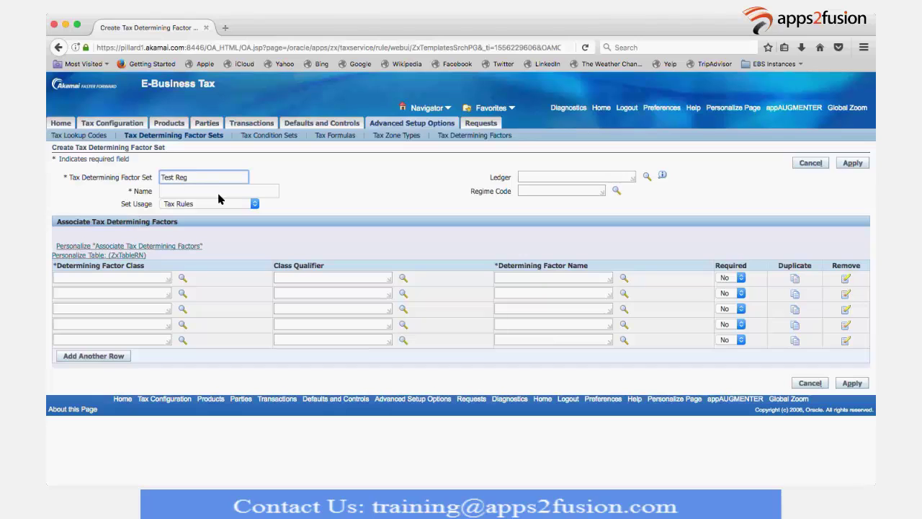
Set the name of the new tax determining factor set to Test Reg.
click(217, 190)
text(Test)
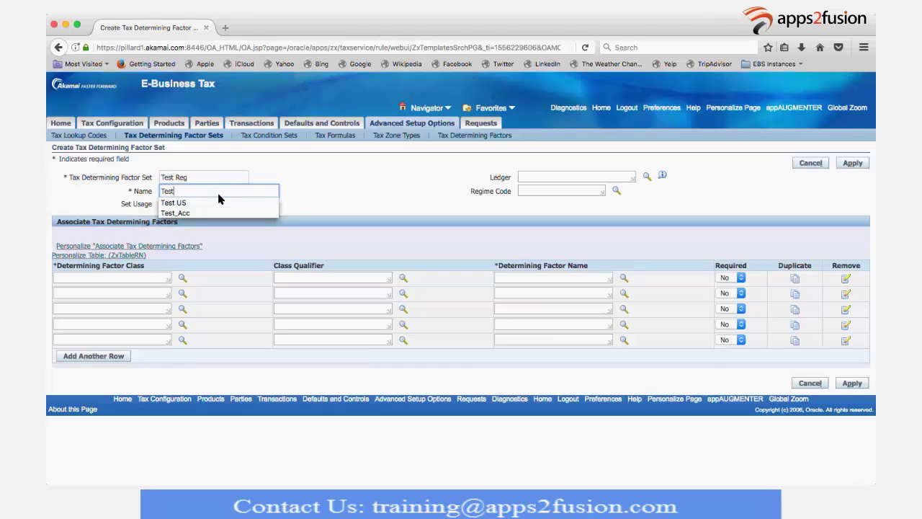
text( Reg)
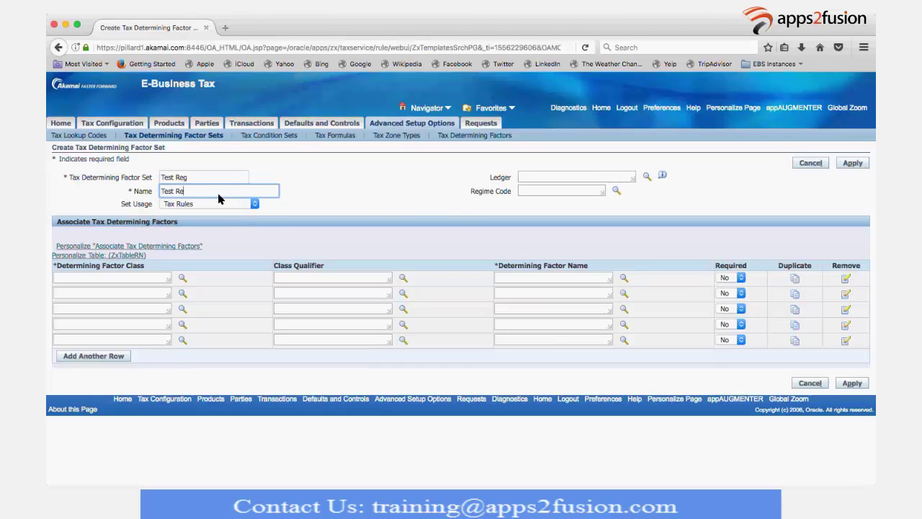
Set the first determining factor's class to Registration and its class qualifier to Ship To Party.
click(160, 278)
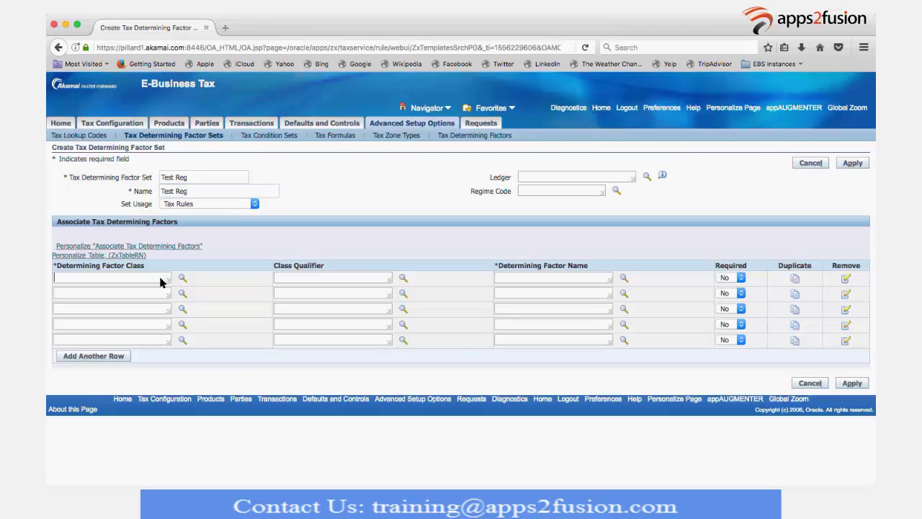
text(Regis)
key(Tab)
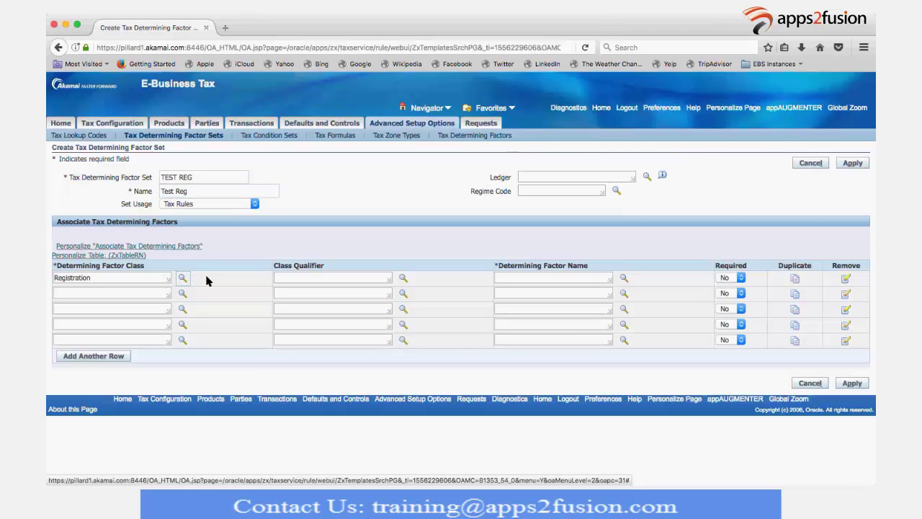
click(403, 278)
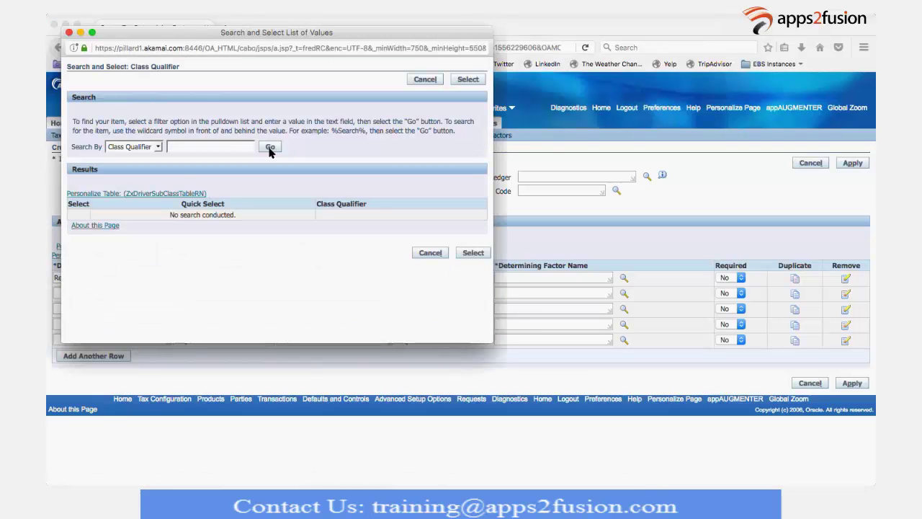
click(270, 149)
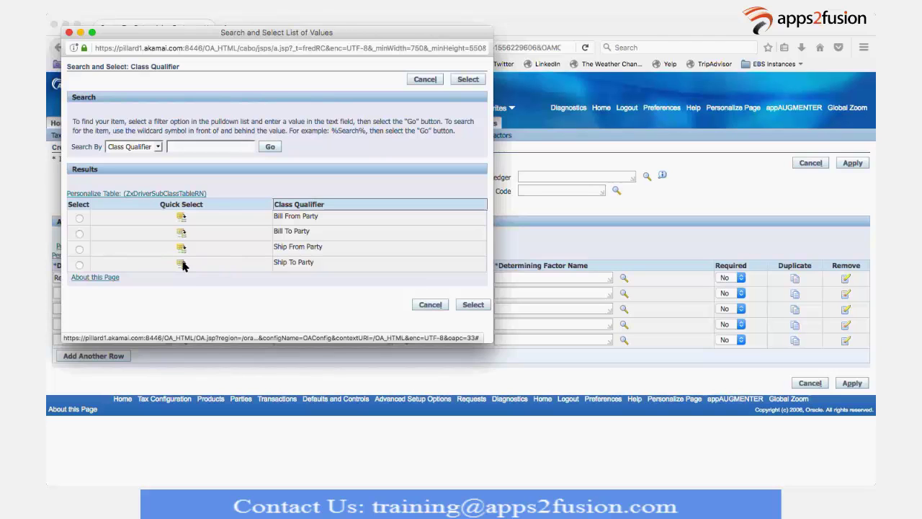
click(180, 264)
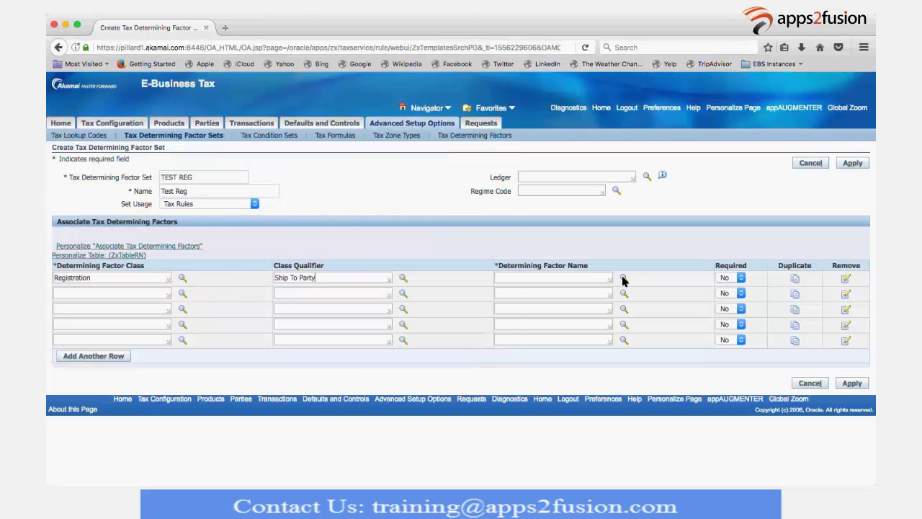
Choose Registration Status as the determining factor name and save the tax determining factor set.
click(624, 278)
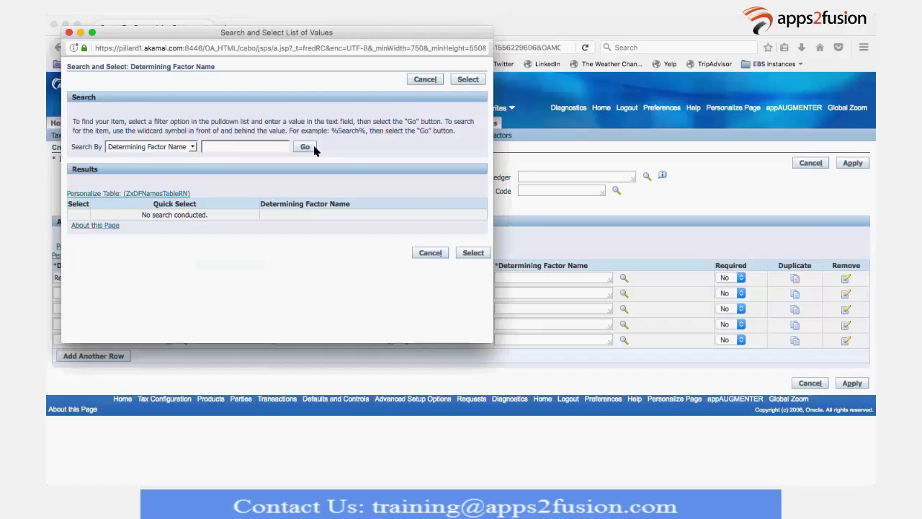
click(305, 147)
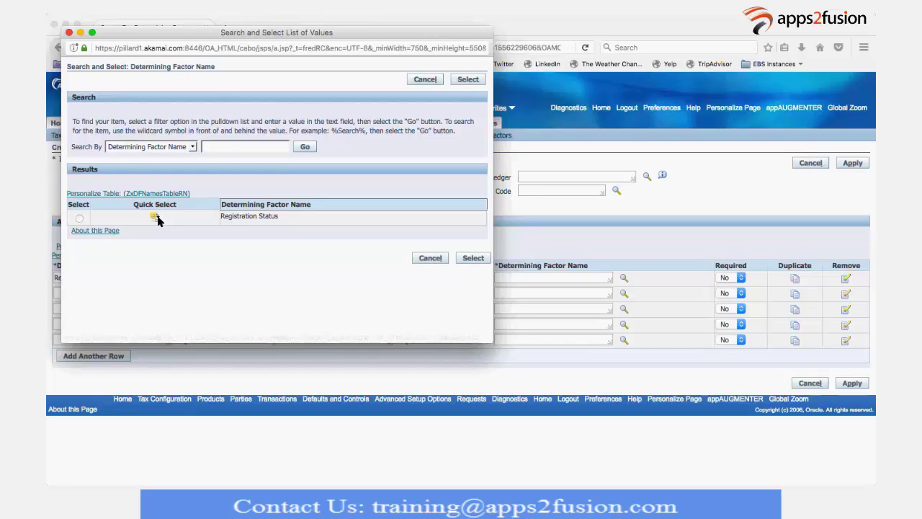
click(157, 217)
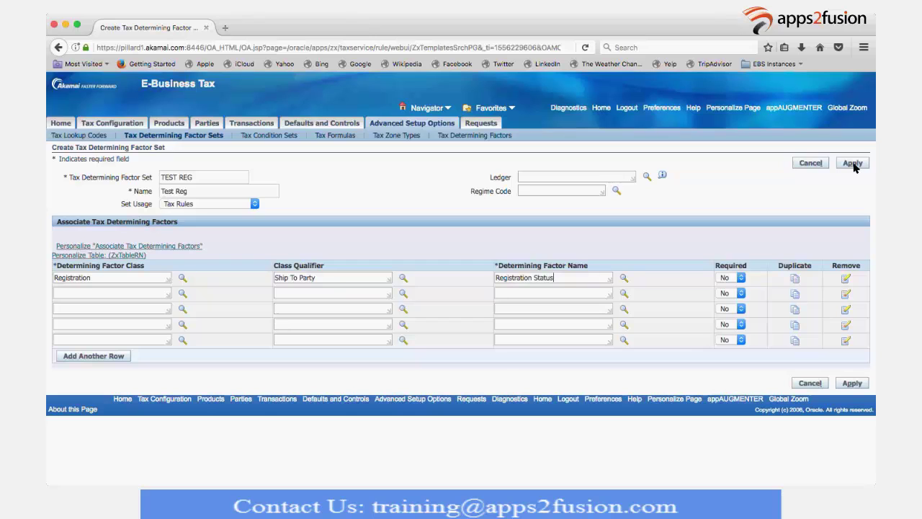
click(852, 164)
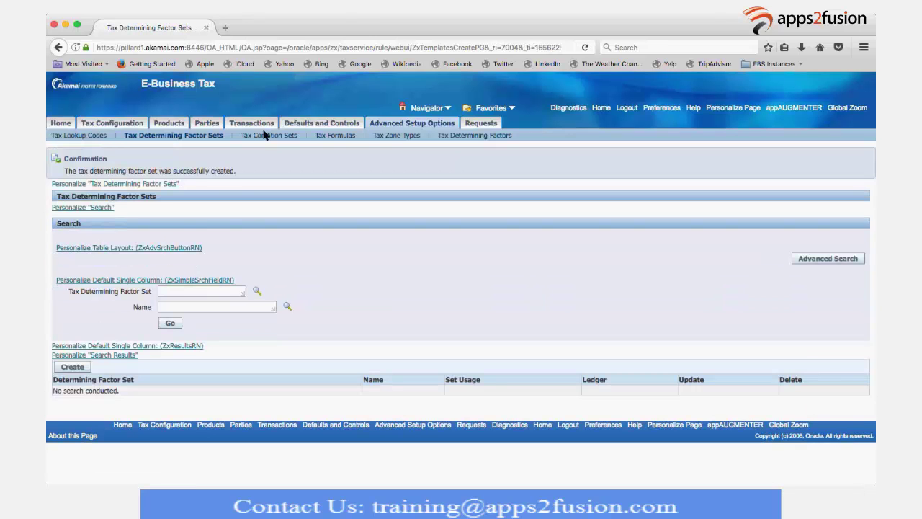
Start a tax condition set TEST REG named Test Reg, based on determining factor set TEST REG, and continue to its conditions.
click(265, 135)
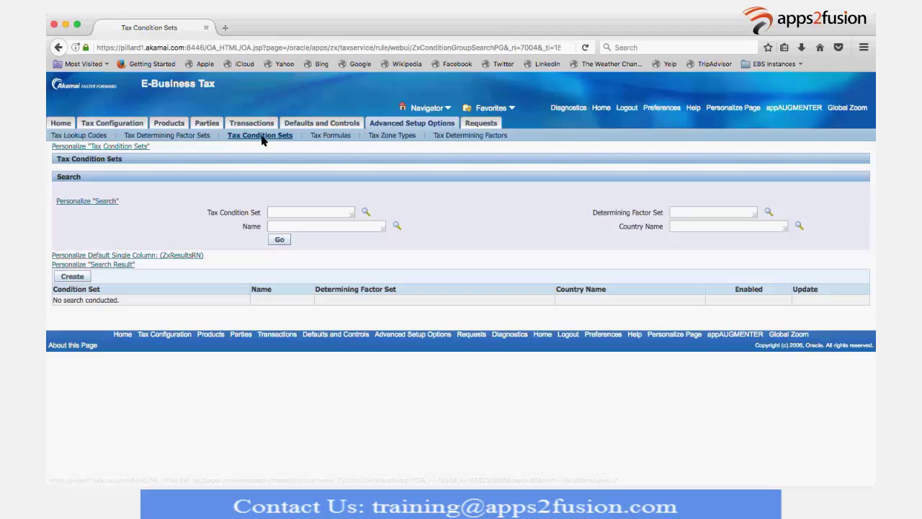
click(80, 278)
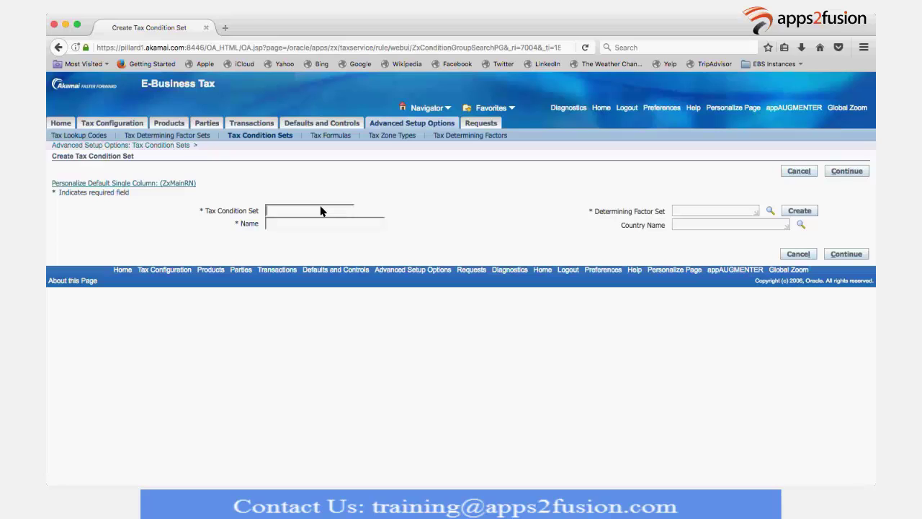
text(Test RegTest RegTest Reg)
key(Tab)
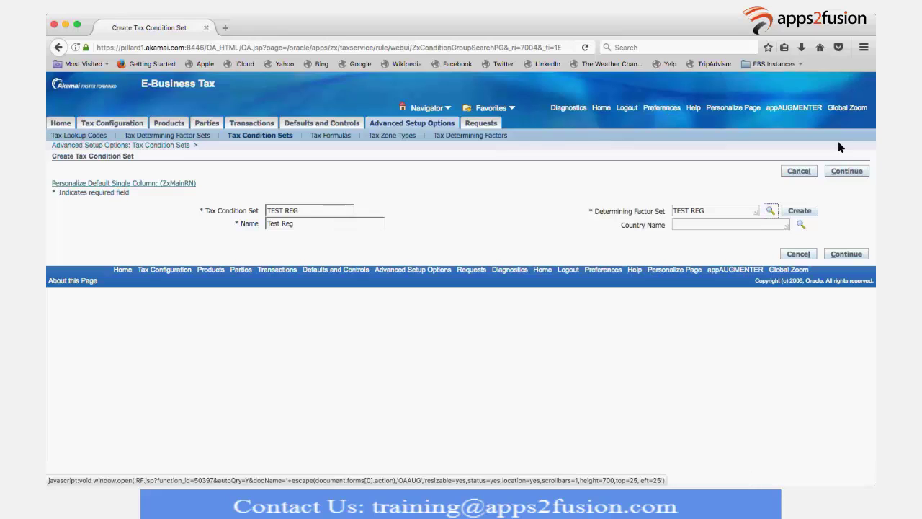
click(840, 175)
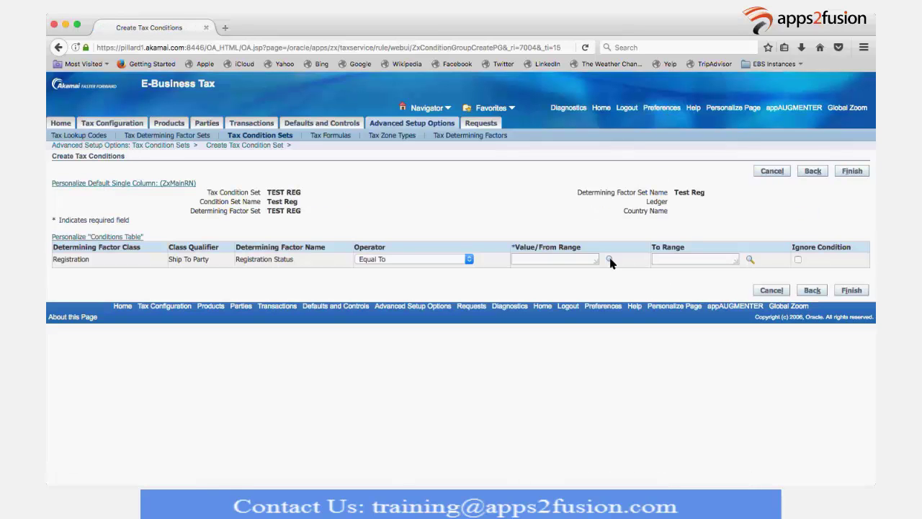
Set the value of the Ship To Party registration status condition to Registered.
click(609, 260)
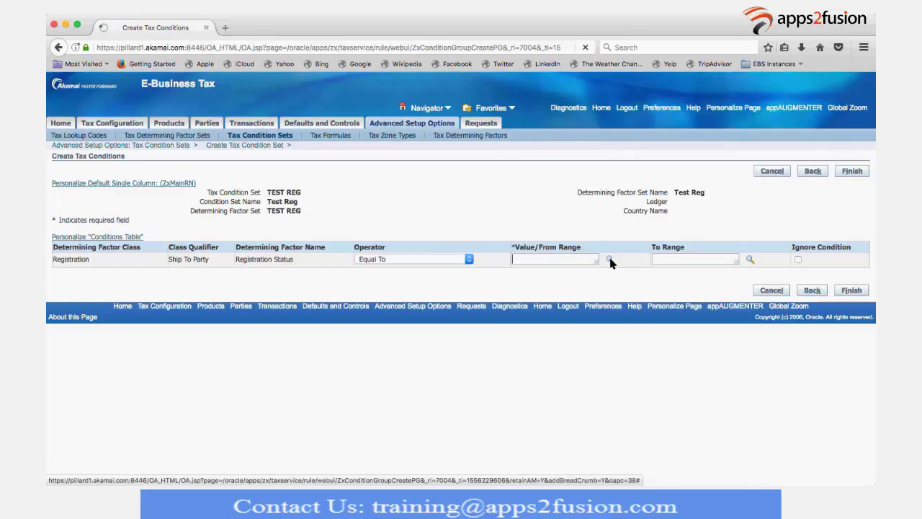
click(263, 147)
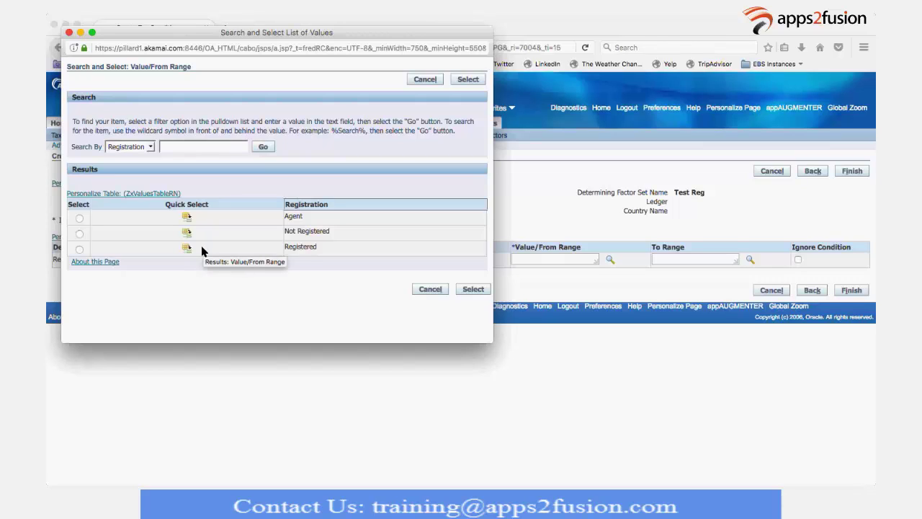
click(187, 247)
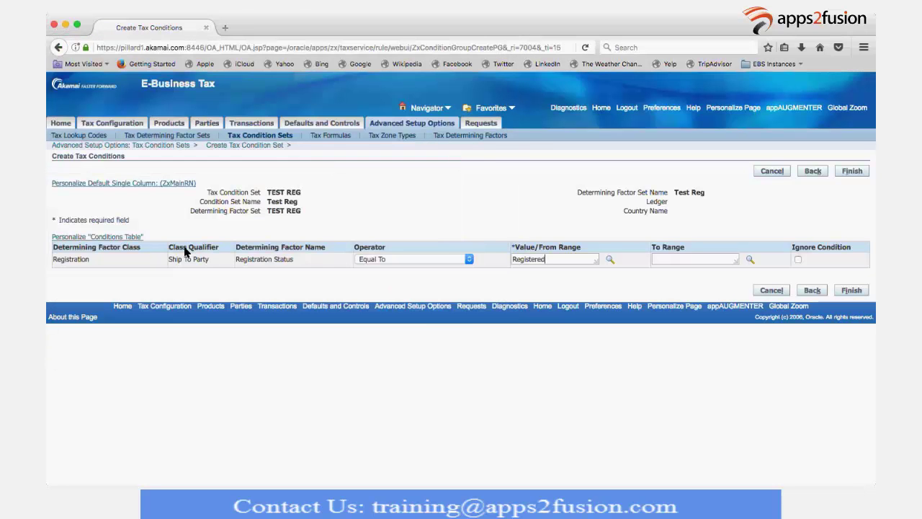